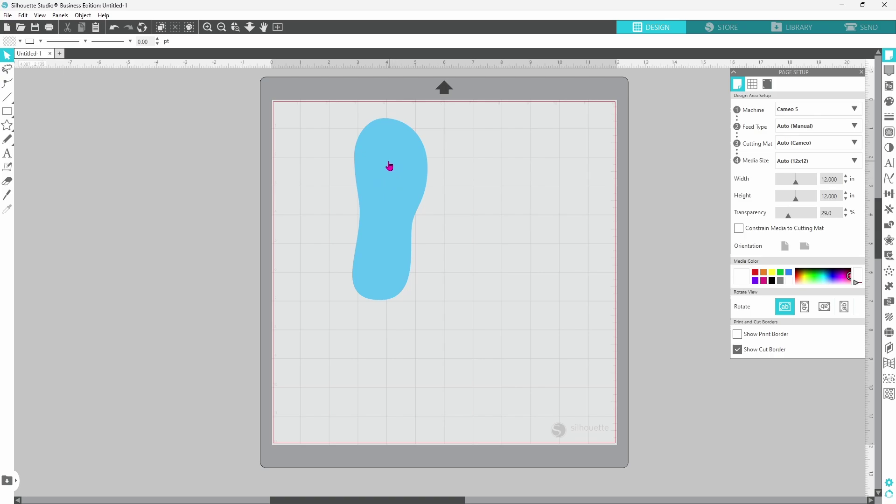
Draw a vertical strap rectangle about 0.276 by 6.097 in beside the sole and duplicate it alongside
click(7, 111)
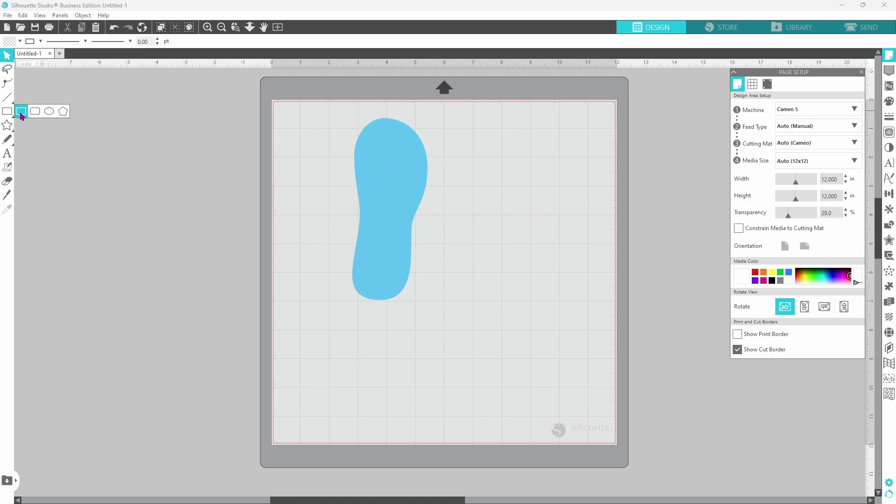
click(21, 114)
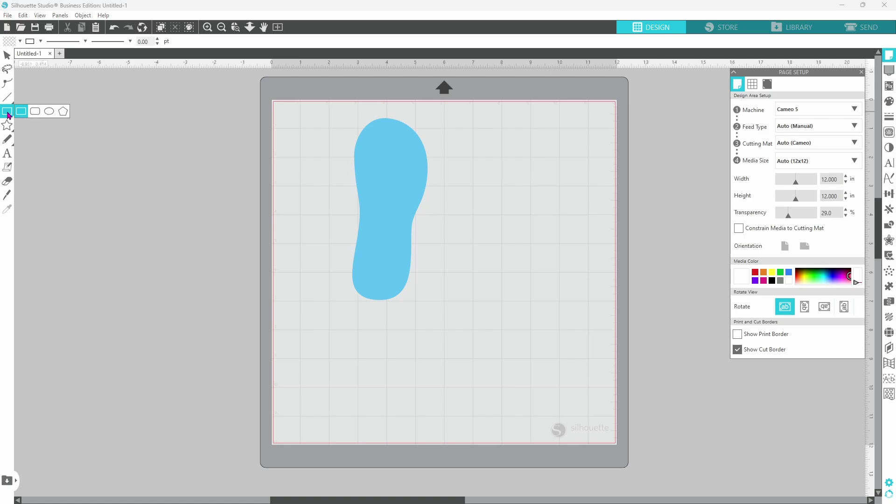
drag(448, 129, 454, 303)
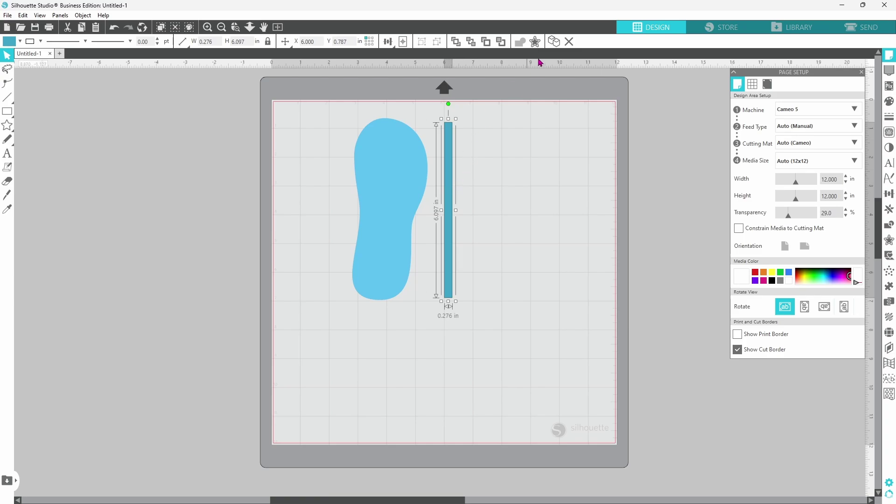
click(554, 42)
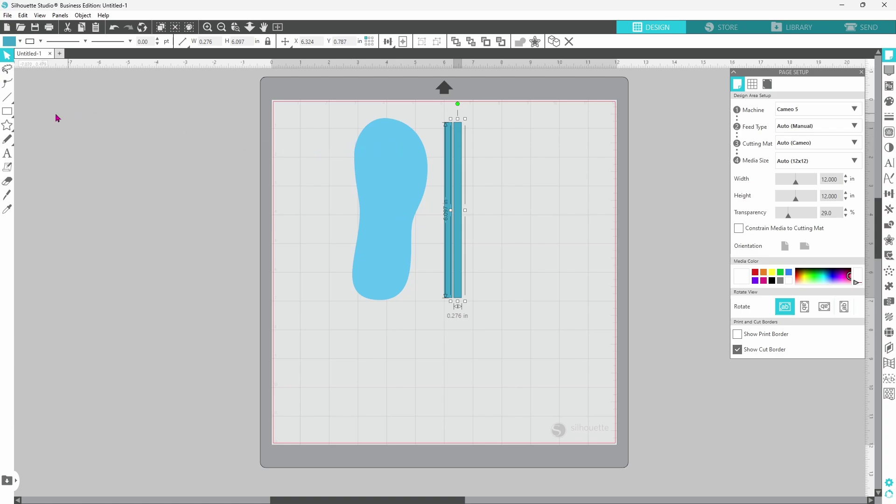
Draw a thin vertical slot rectangle about 0.063 by 0.504 in beside the sole and fill it black
click(21, 114)
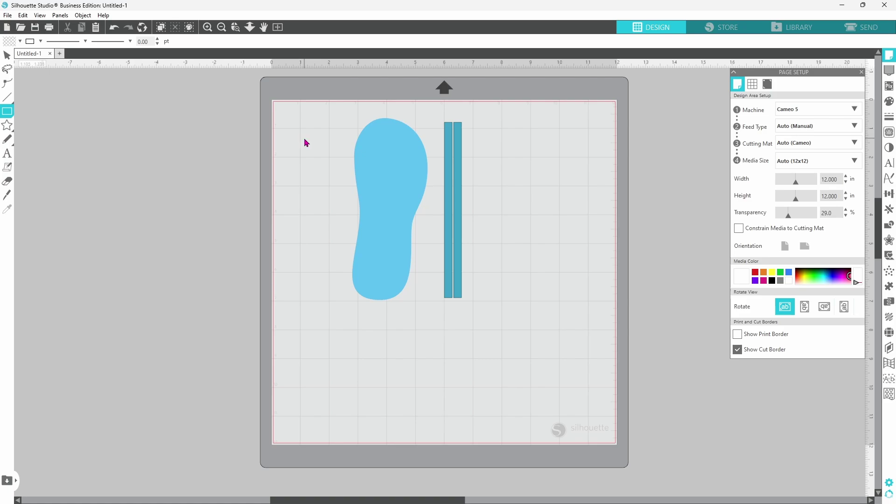
drag(304, 138, 309, 160)
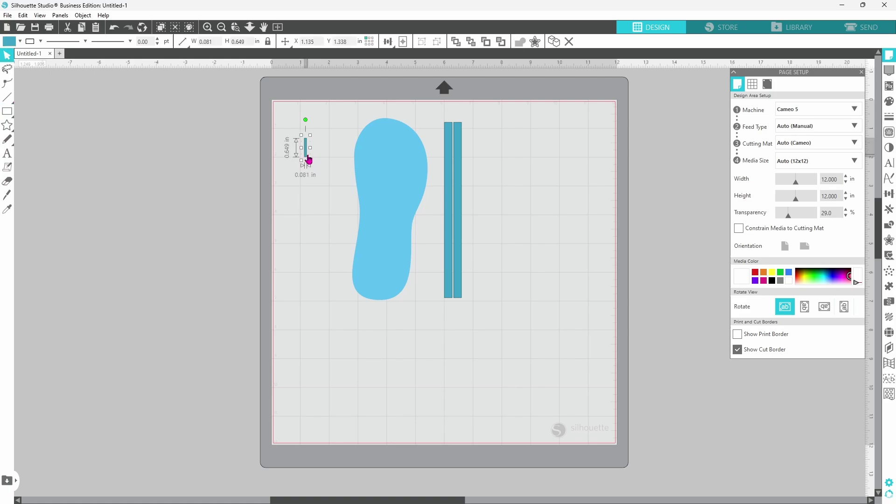
double_click(250, 42)
key(BackSpace)
text(.5)
key(Return)
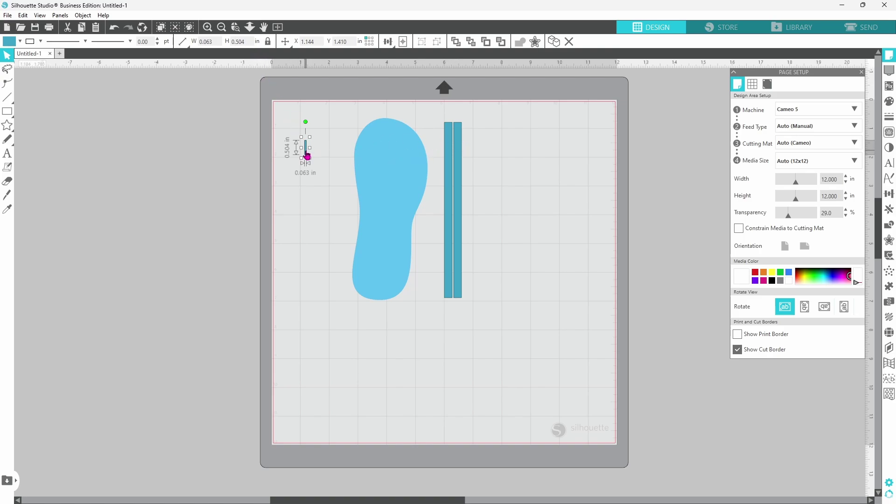
click(21, 42)
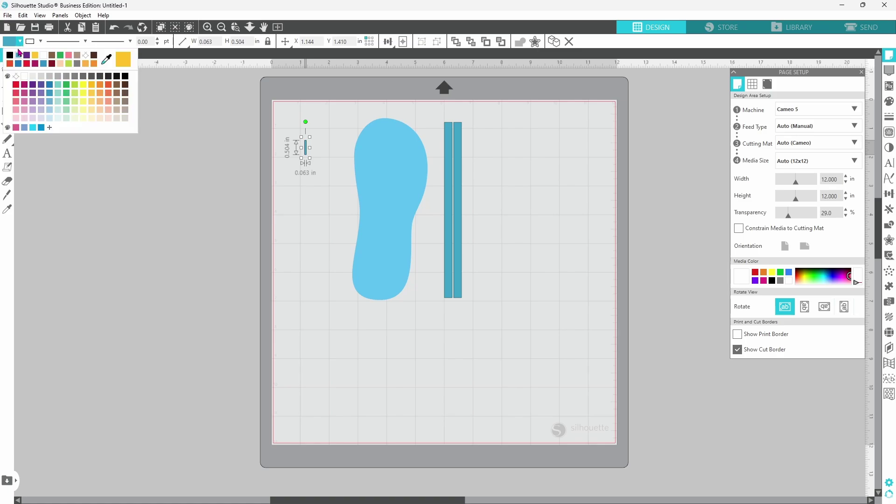
click(10, 56)
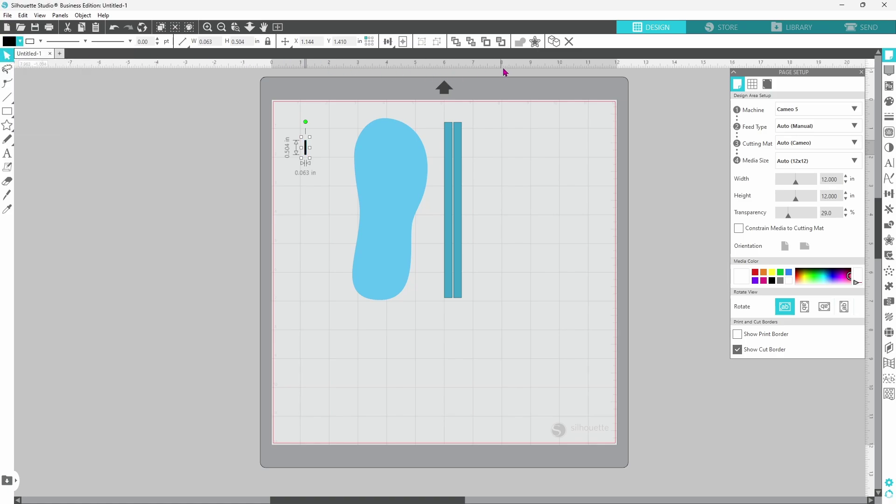
Make two copies of the black slot and place the three slots on the sole, one near the toe and one at each side mid-foot
click(554, 45)
click(554, 45)
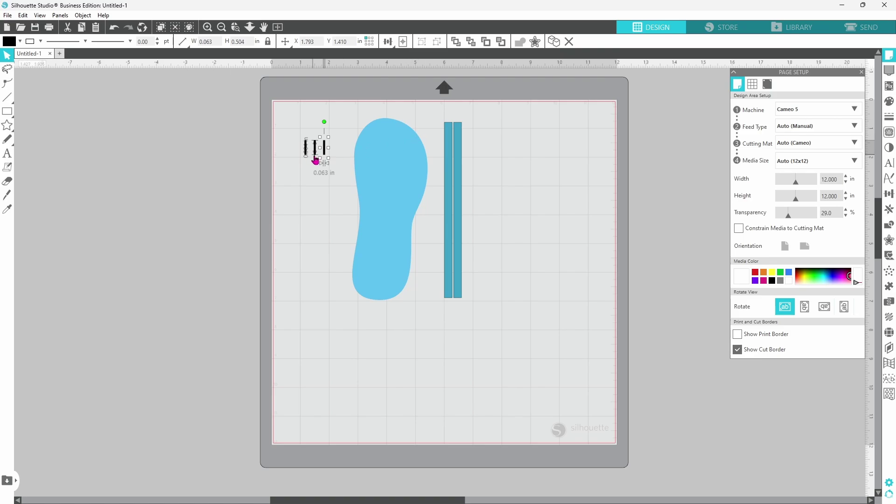
drag(326, 152, 408, 219)
click(415, 252)
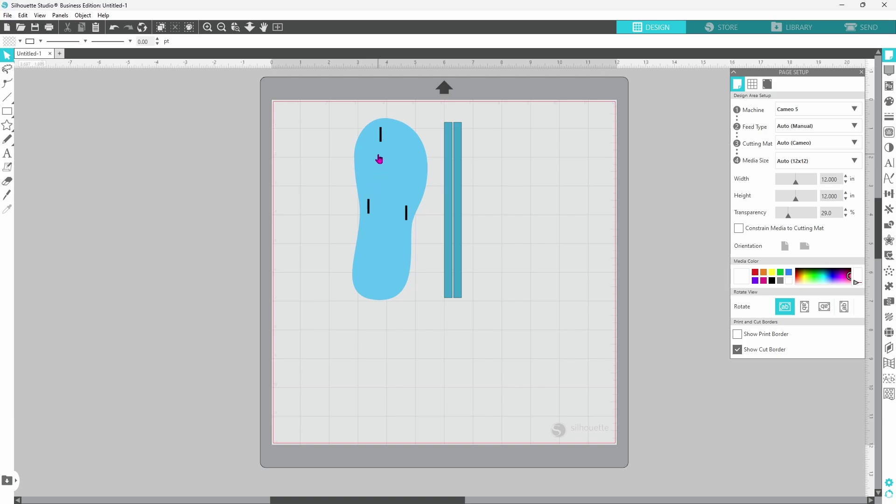
Duplicate the blue sole and move the plain copy to the other side of the slotted sole, away from the straps
click(388, 281)
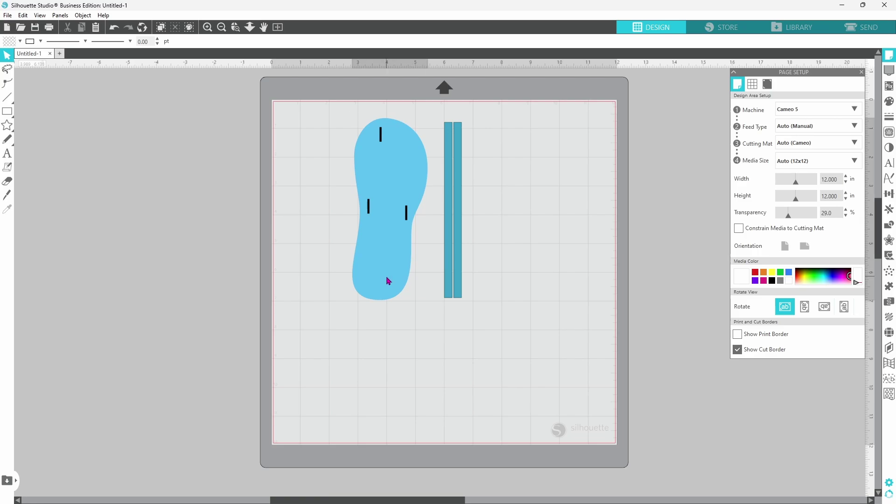
right_click(388, 280)
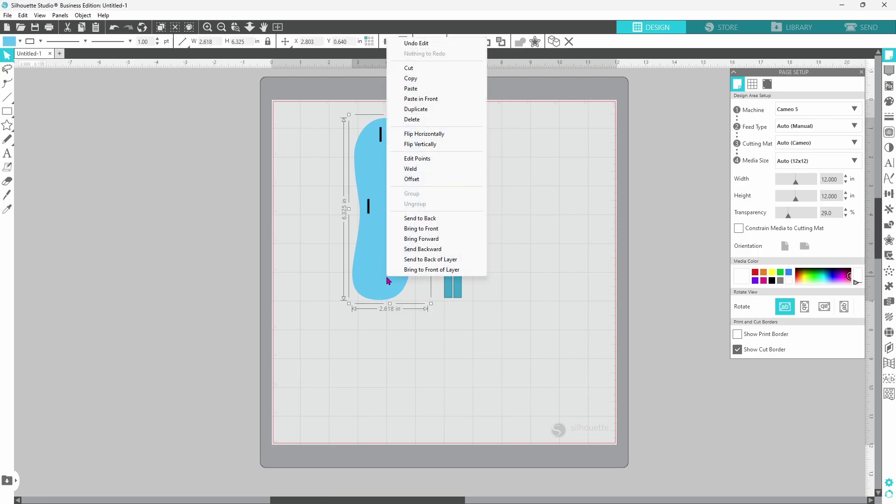
click(420, 109)
drag(414, 166, 304, 166)
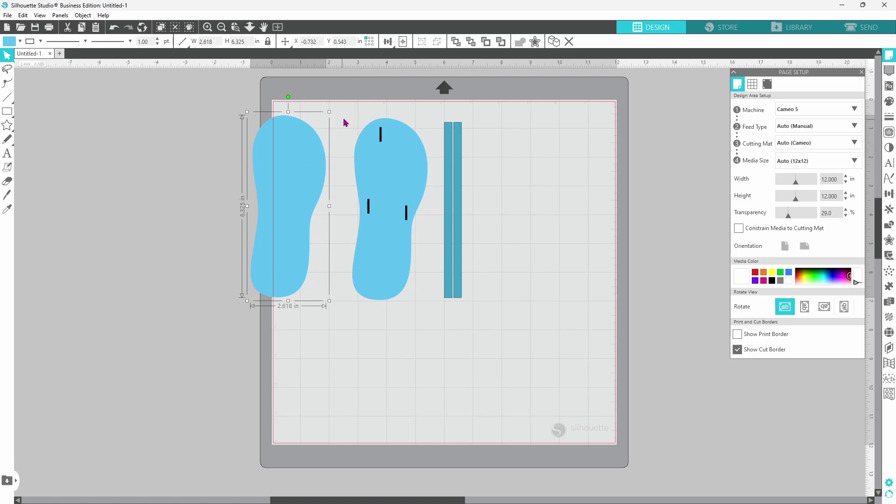
Combine the sole and its three slots into a compound path and move the plain sole level with it
drag(344, 123, 426, 310)
right_click(383, 286)
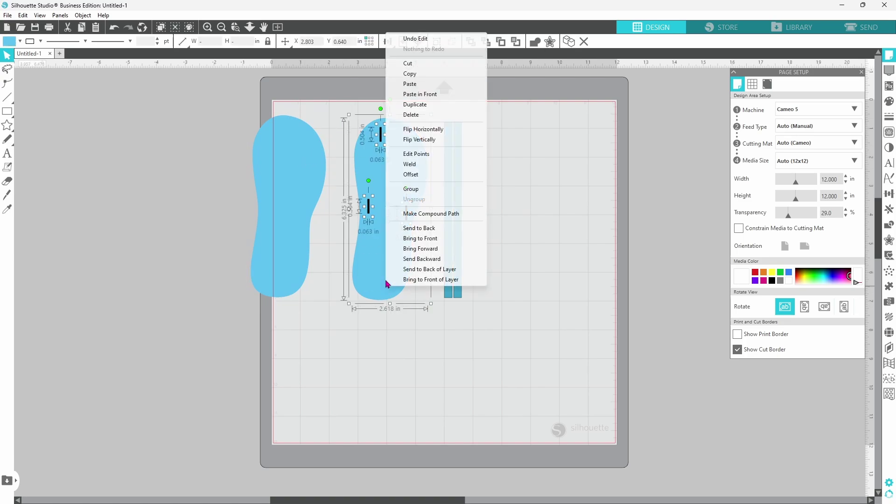
click(428, 218)
drag(295, 221, 313, 225)
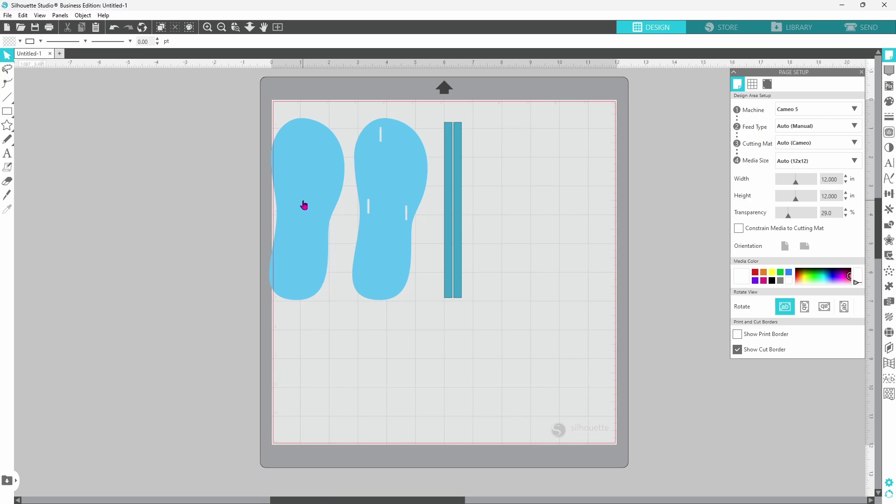
Duplicate the plain sole and move the copy off the mat, level with the other two soles
click(304, 205)
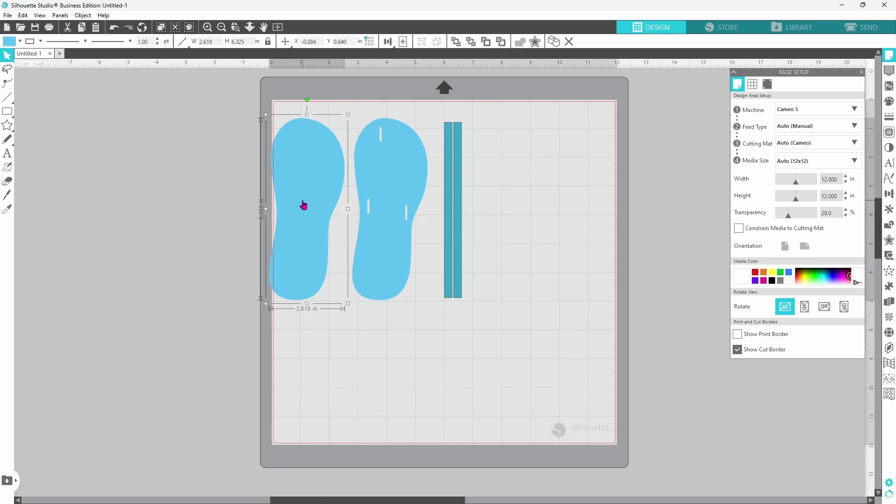
key(Right)
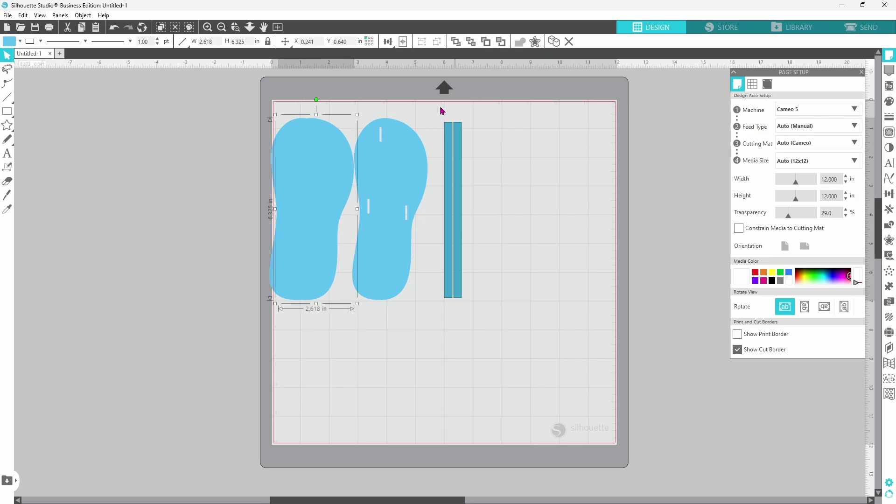
drag(330, 156, 218, 160)
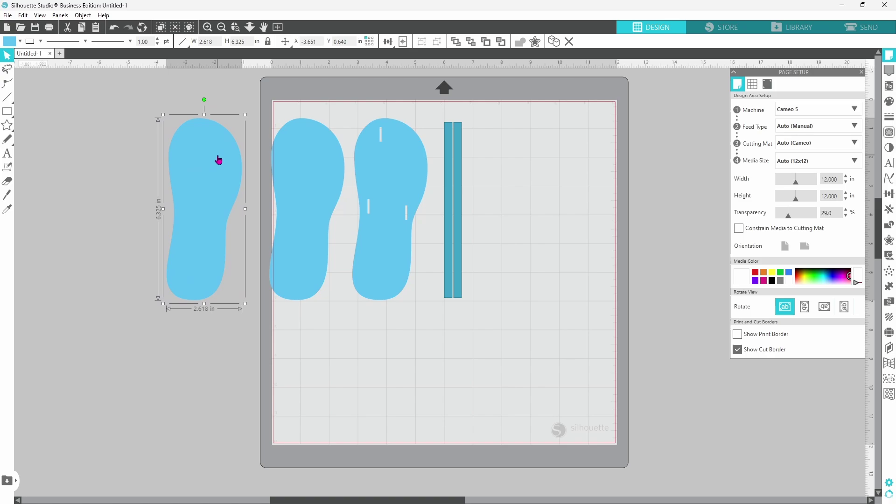
Turn the off-mat sole into a black outline using a 0.205 in internal offset combined with it as a compound path
click(889, 242)
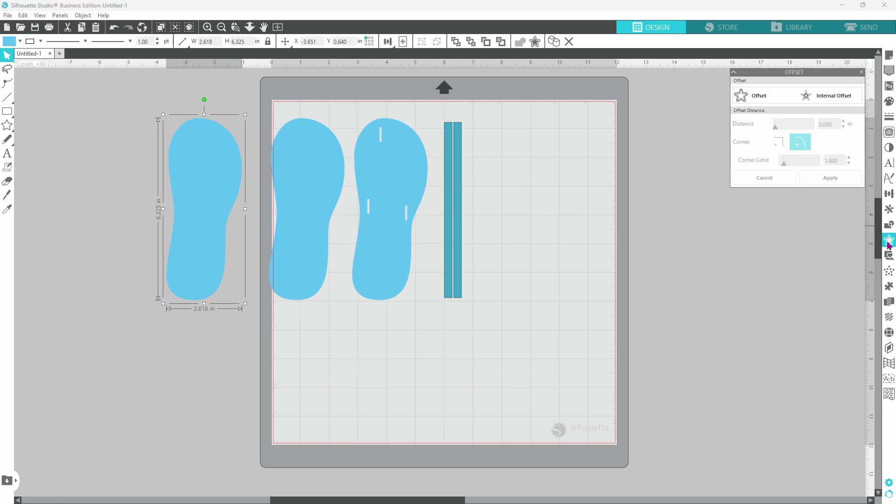
click(836, 102)
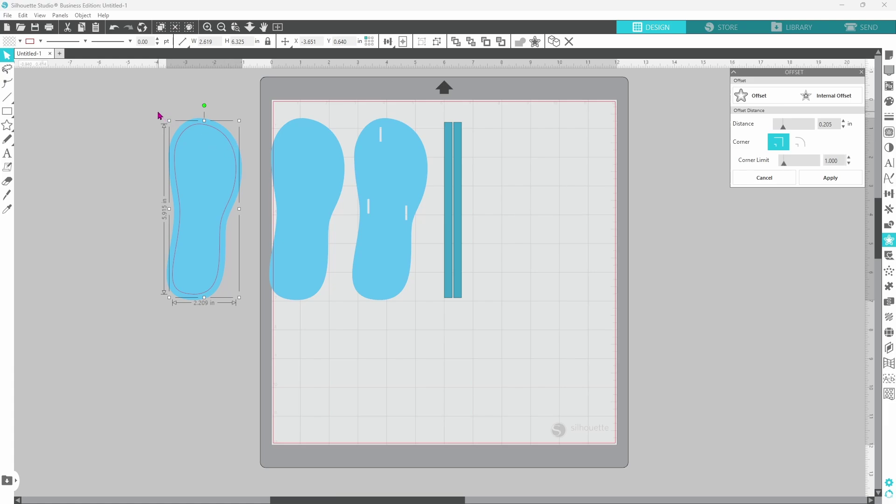
drag(159, 115, 200, 147)
right_click(212, 167)
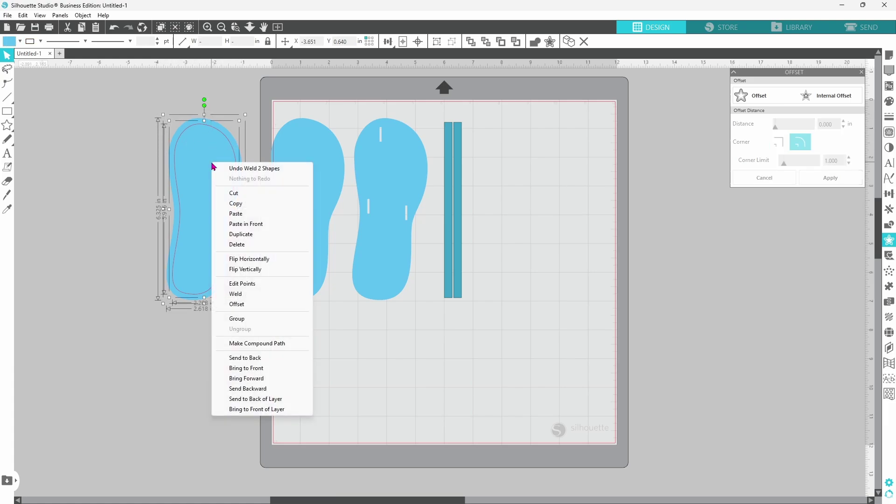
click(246, 344)
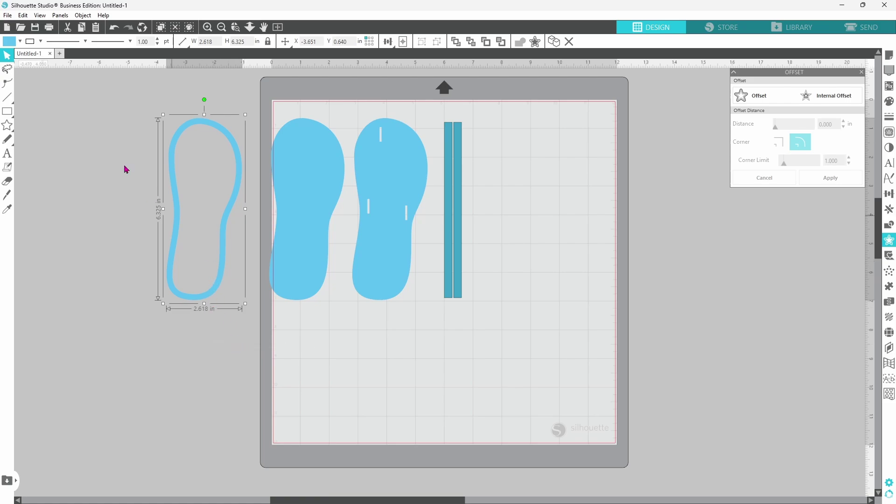
click(20, 43)
click(24, 55)
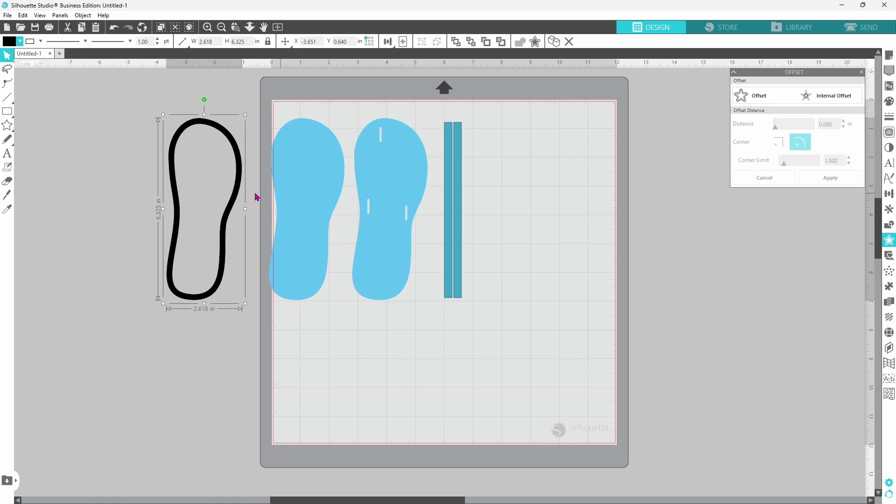
Stack the black outline and the slotted sole on the plain sole to preview the layers, and separate the pieces again
drag(239, 201, 339, 201)
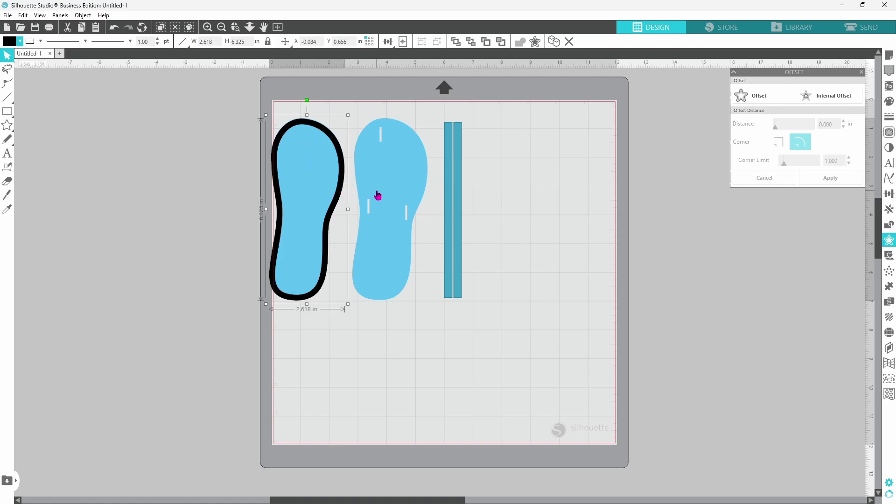
drag(377, 196, 295, 195)
click(383, 208)
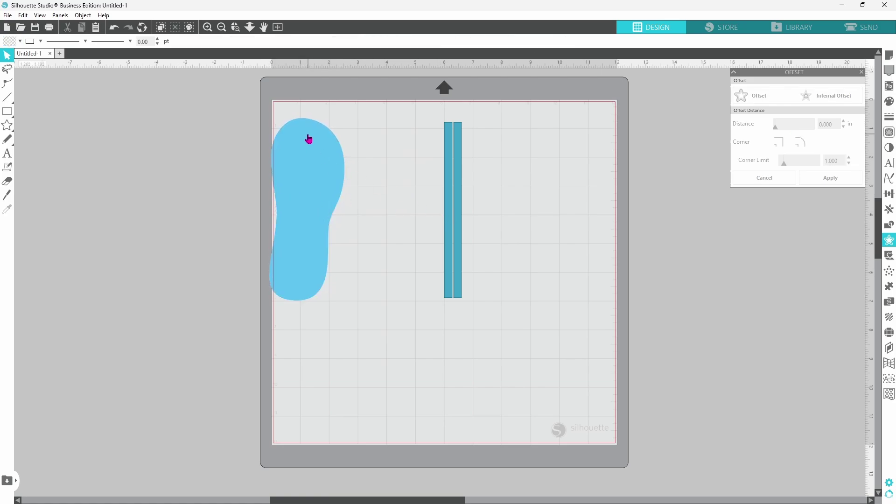
drag(312, 214, 239, 224)
click(254, 228)
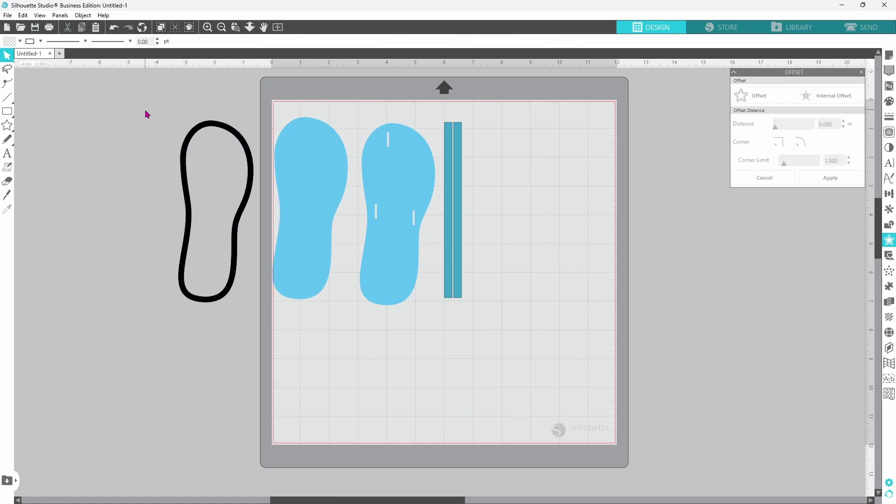
Fill all the sole and strap pieces with black and align them by their top edges
drag(146, 114, 489, 321)
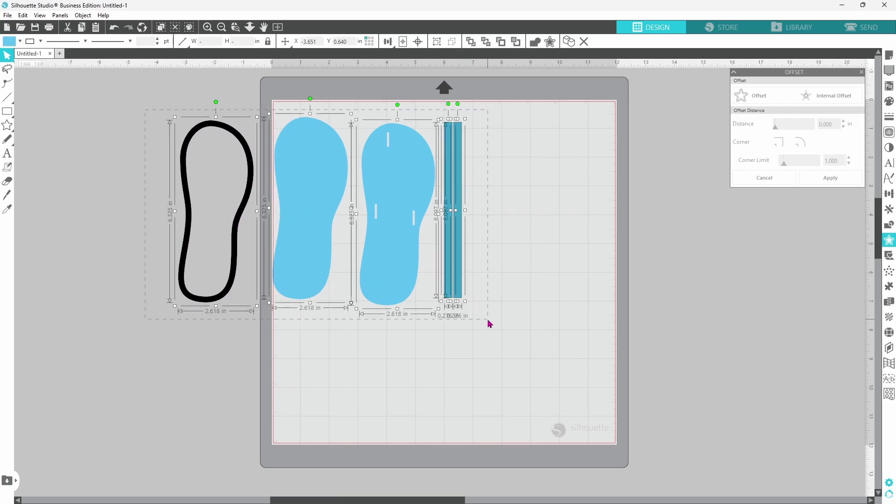
click(20, 43)
click(9, 57)
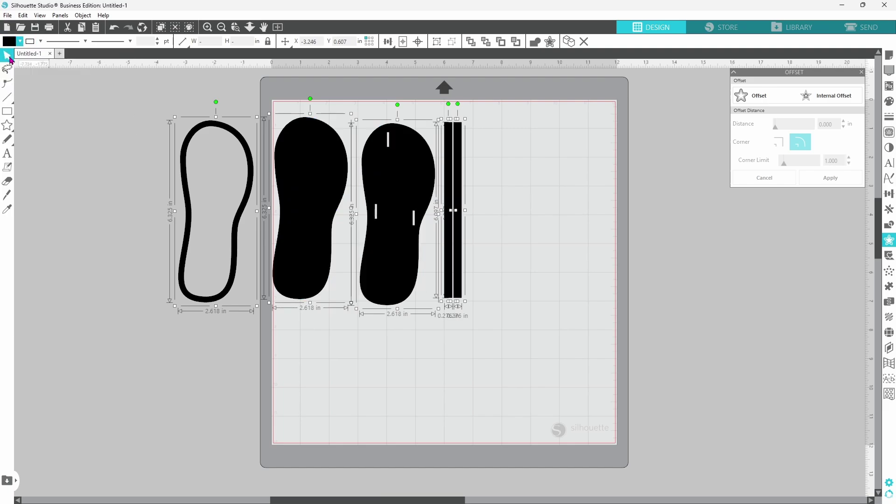
click(389, 45)
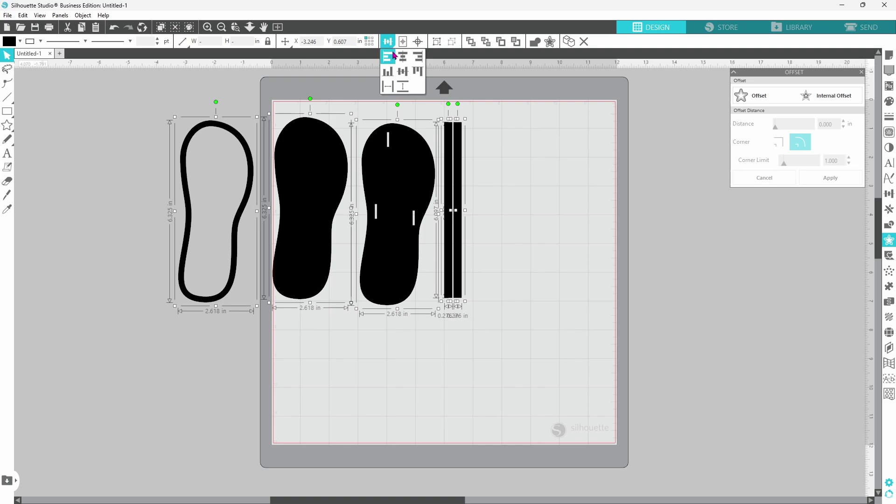
click(418, 72)
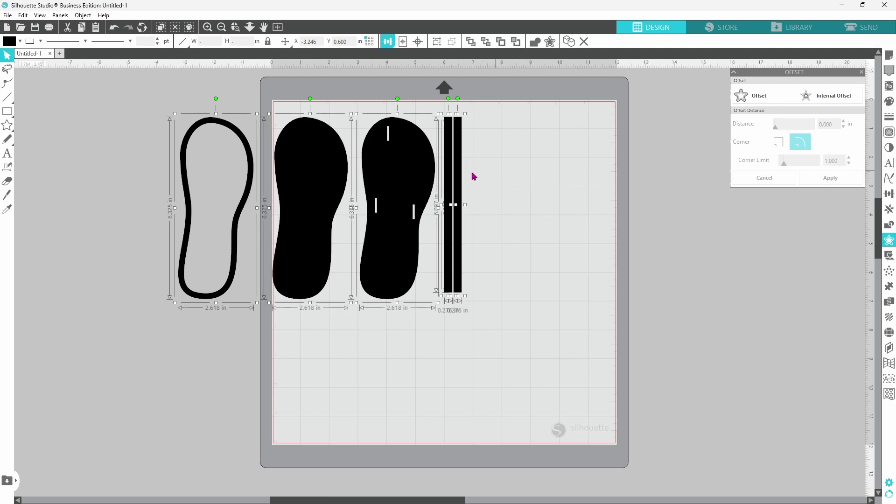
Group all the sole and strap pieces and move the group fully onto the cutting mat
right_click(413, 181)
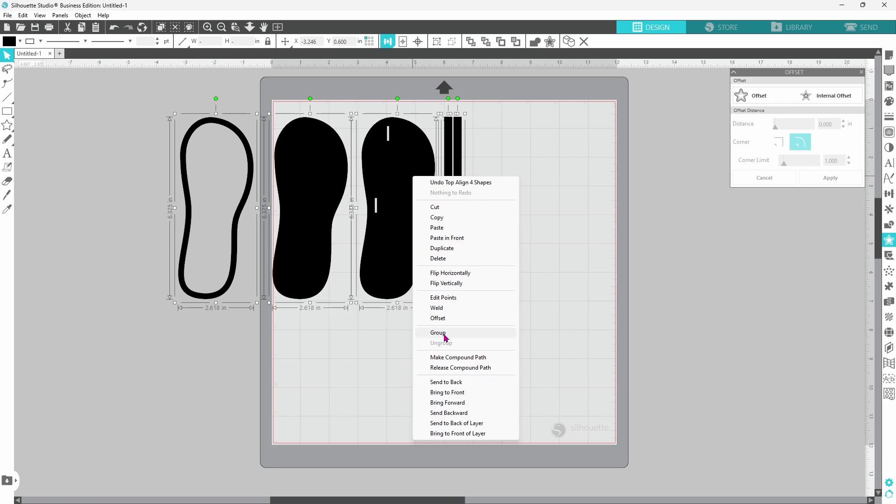
click(443, 330)
drag(411, 291, 506, 278)
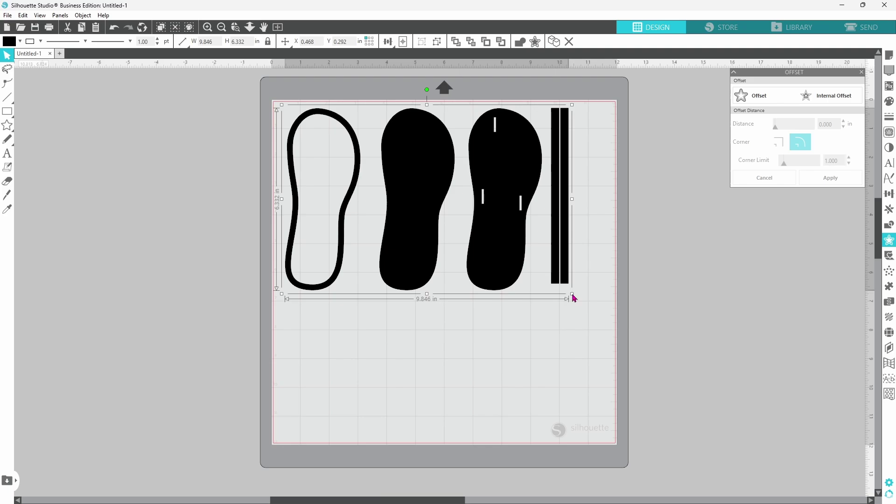
Resize the grouped flip-flop pieces to about 11.371 by 7.313 in so they span the mat's width
drag(574, 298, 555, 280)
drag(539, 270, 584, 366)
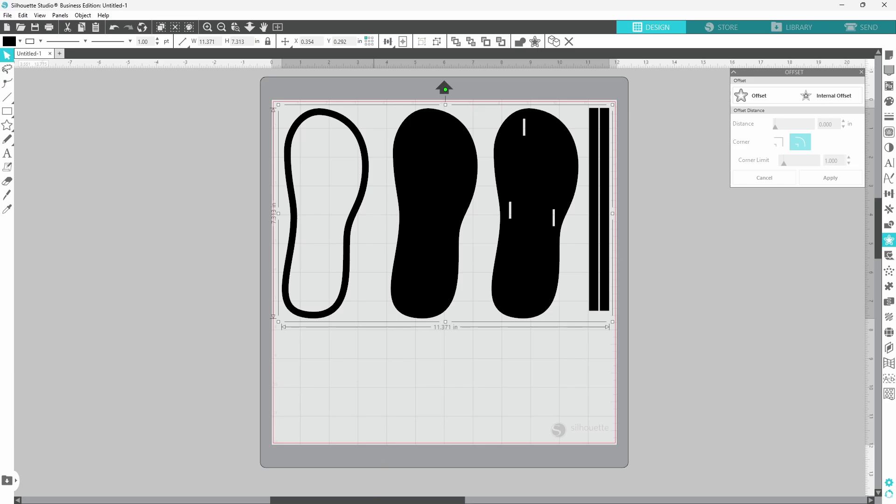
mouse_move(369, 497)
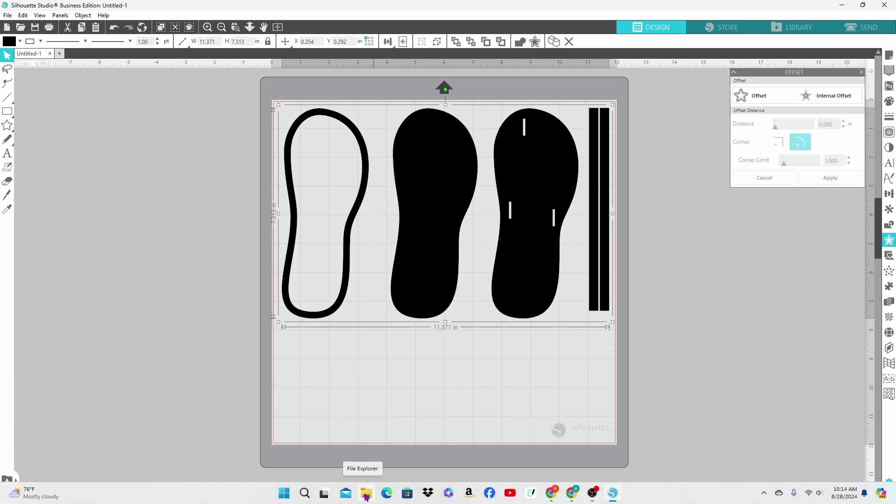
Switch to File Explorer and create a folder named "3D Flip Flop" inside Etsy files on the Seagate Portable Drive (D:)
click(367, 496)
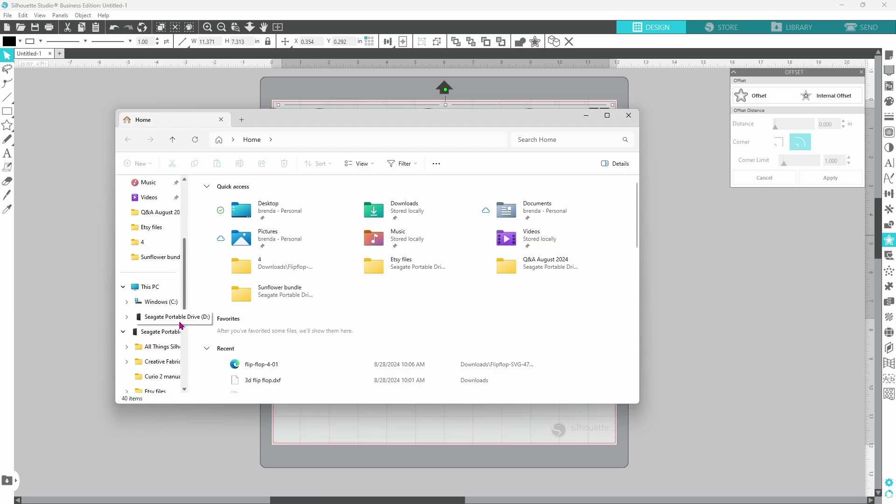
scroll(180, 325, down, 1)
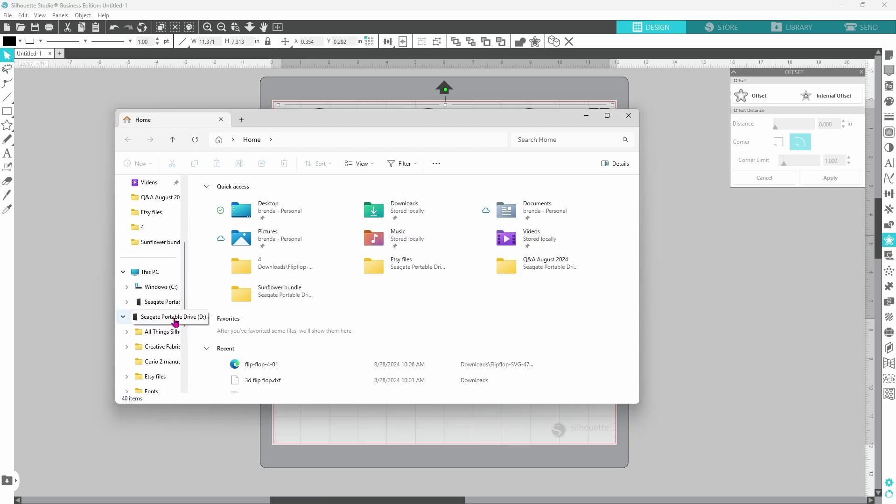
click(156, 377)
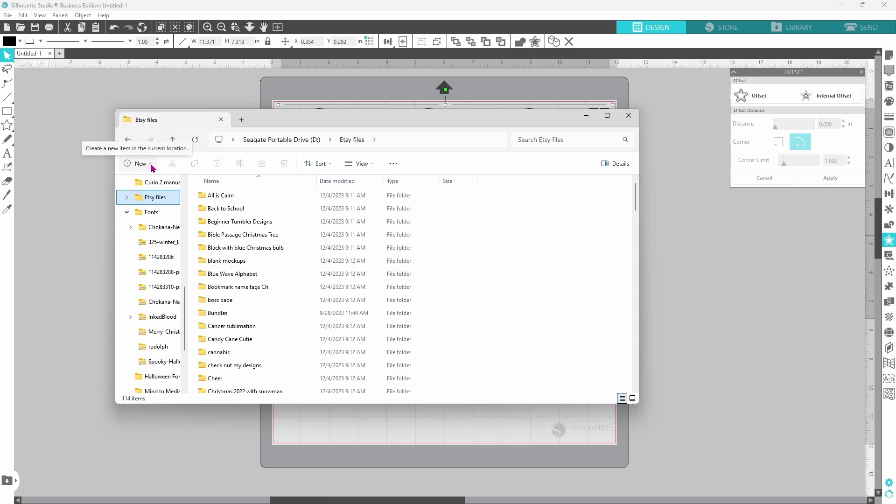
click(152, 164)
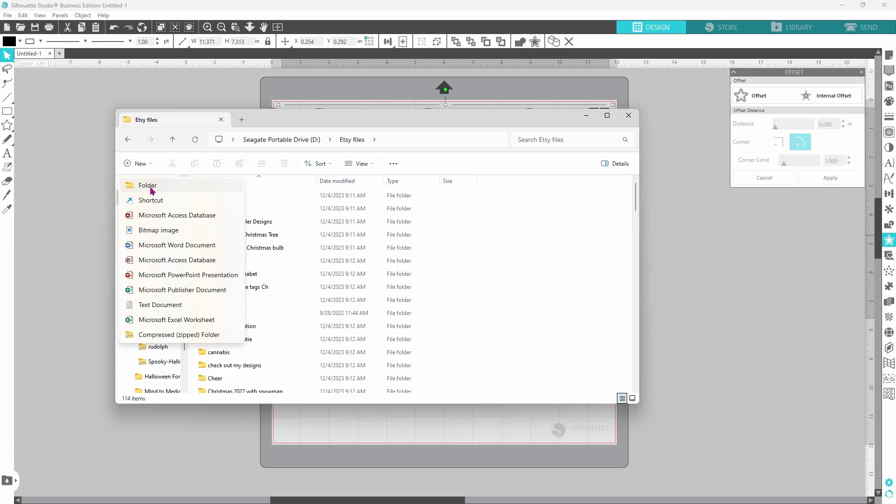
click(150, 189)
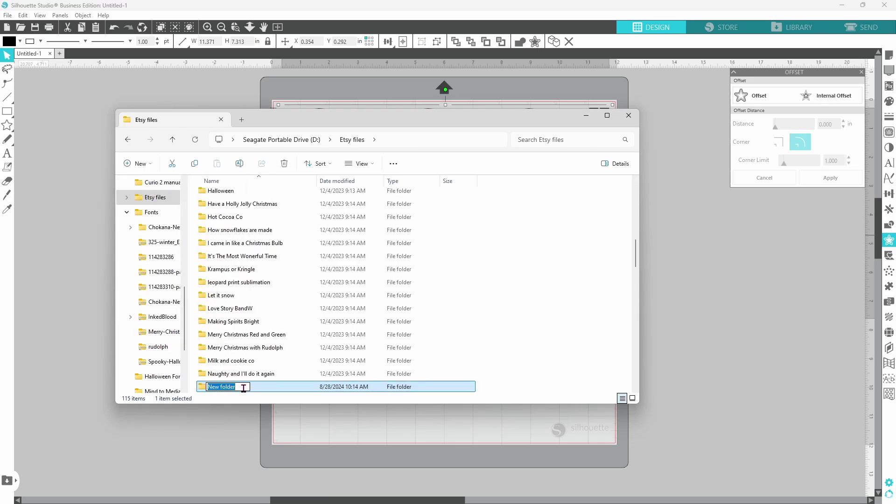
text(3D)
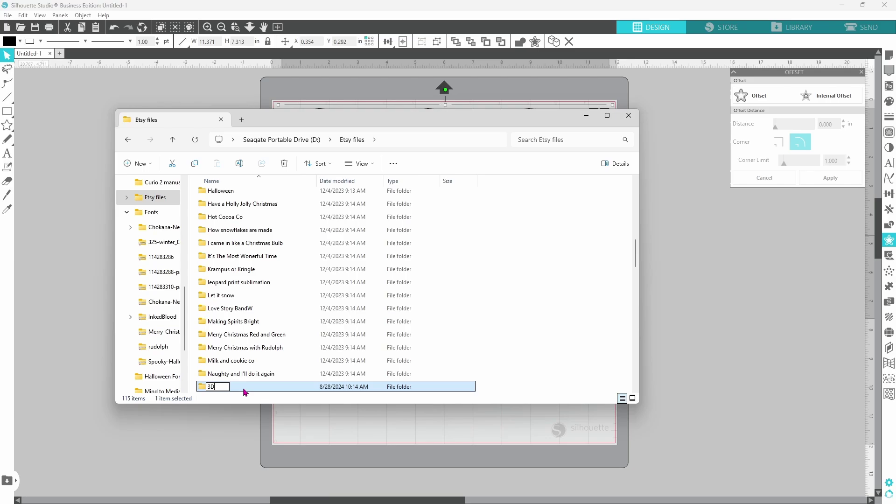
text( Flip Flop)
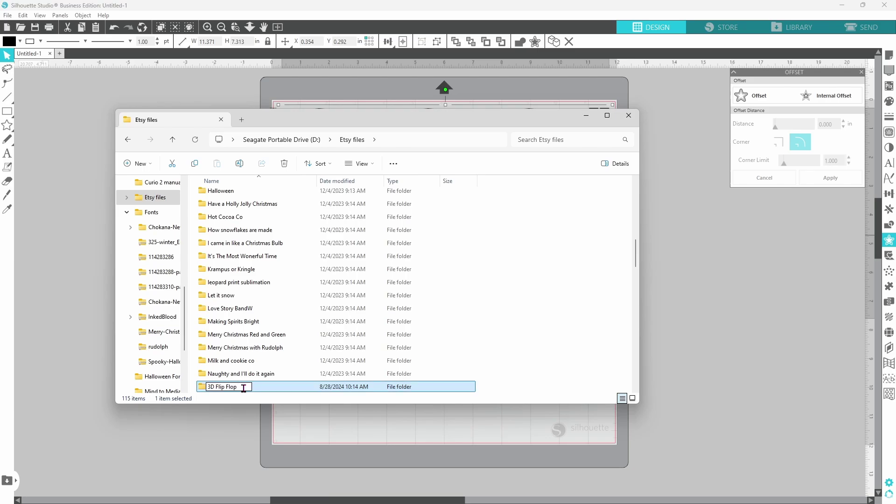
key(Return)
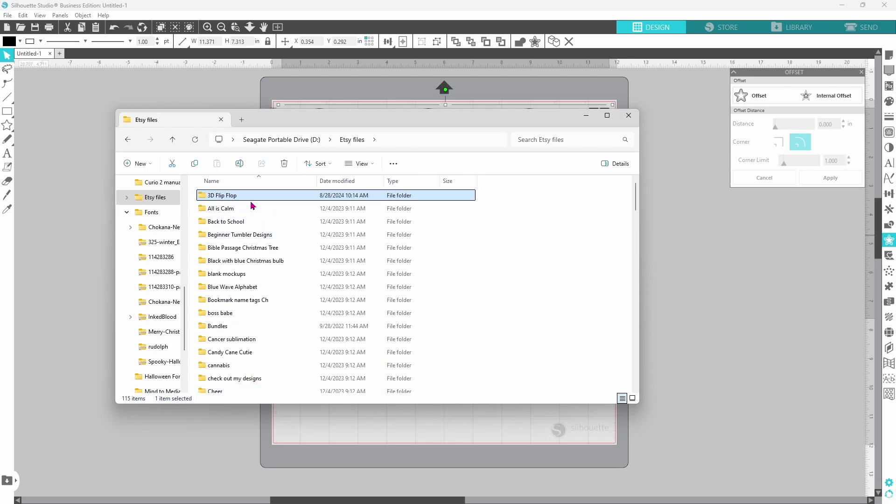
click(628, 115)
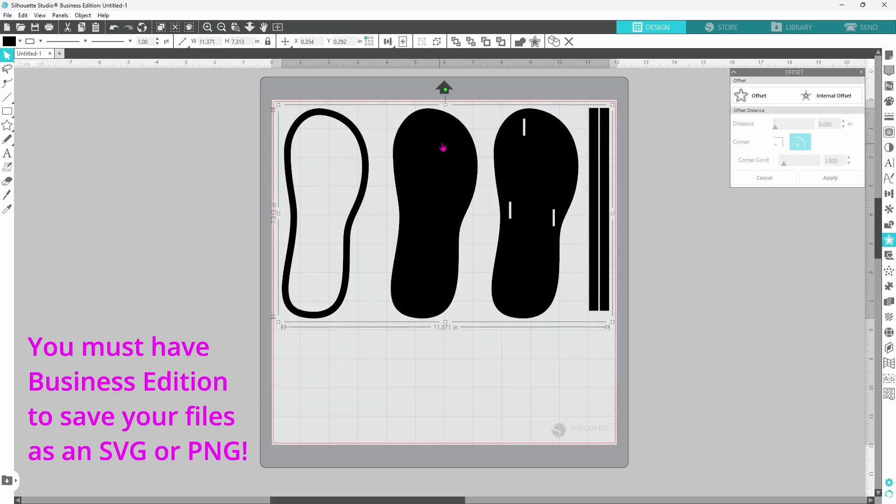
Save the selected flip-flop group to the hard drive as an SVG named "3D Flip Flop" in the Etsy files > 3D Flip Flop folder
click(8, 15)
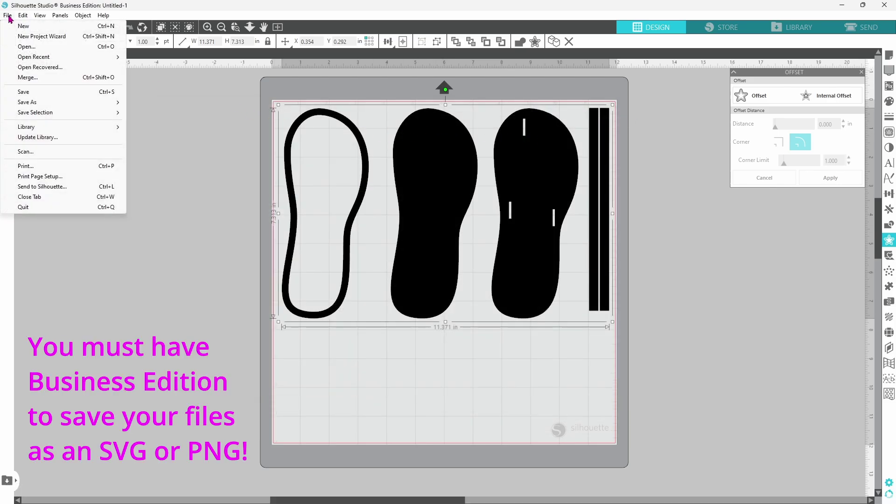
mouse_move(24, 113)
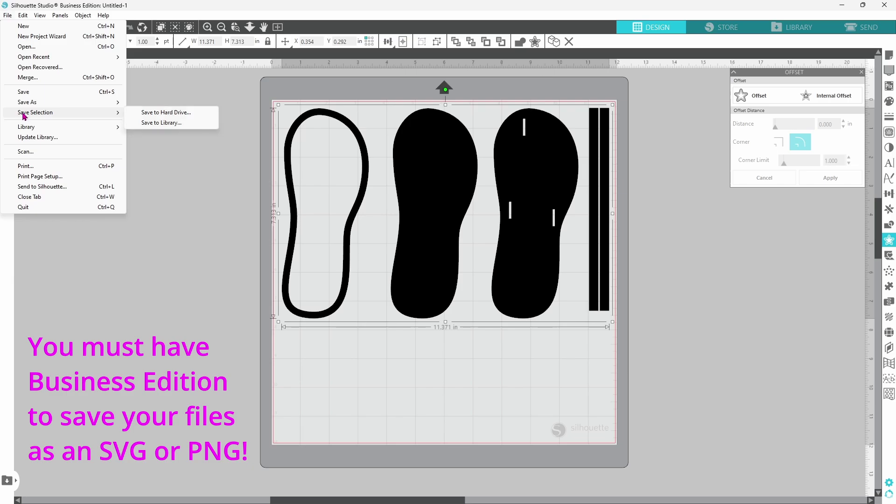
click(156, 114)
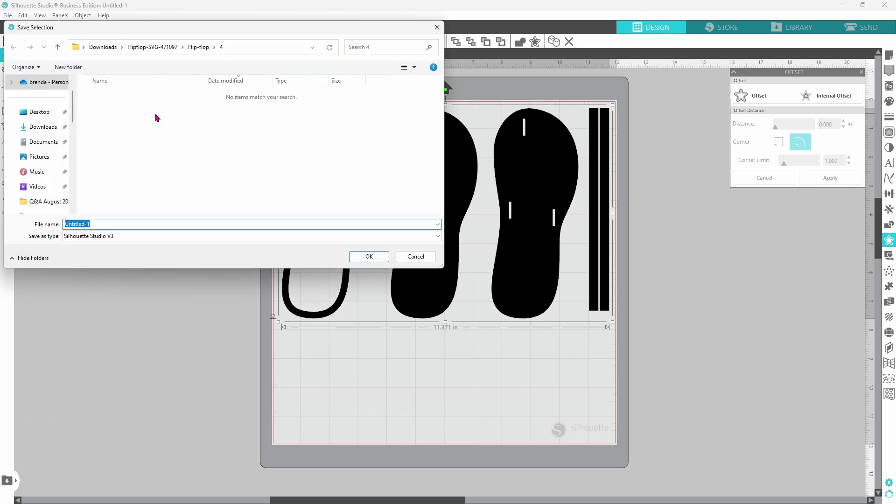
scroll(32, 174, down, 5)
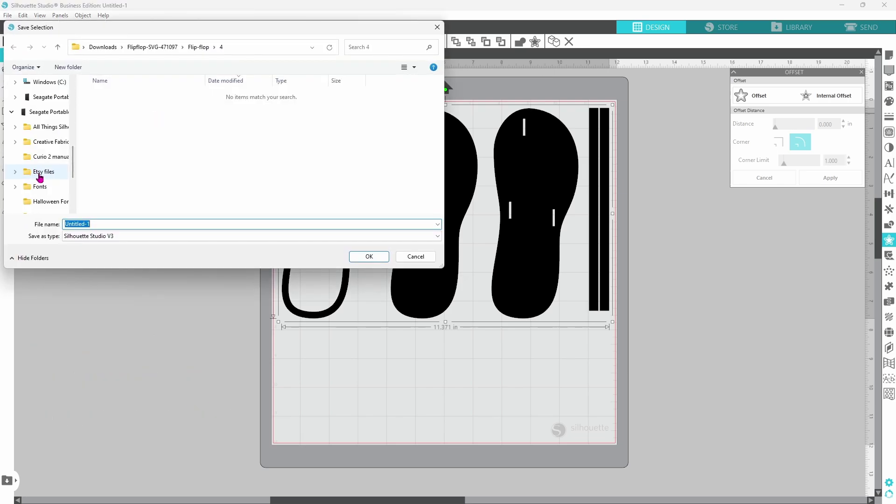
click(39, 173)
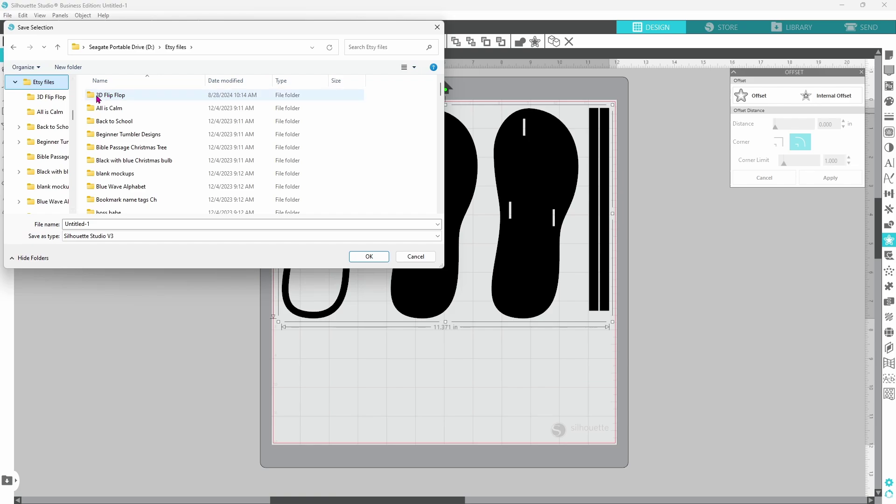
double_click(120, 100)
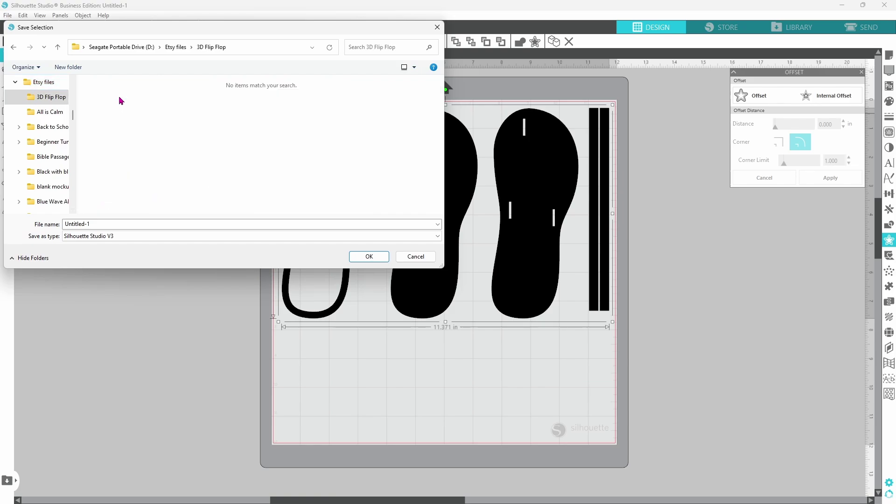
text(3D)
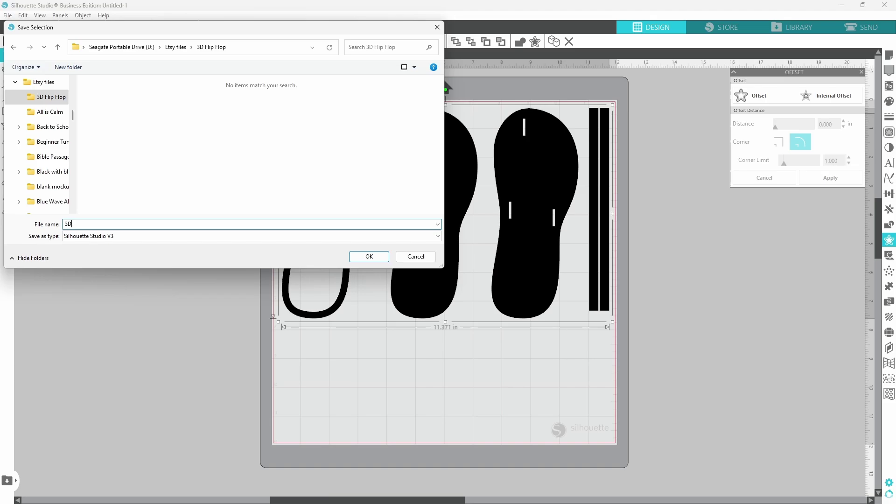
text( Flip Flop)
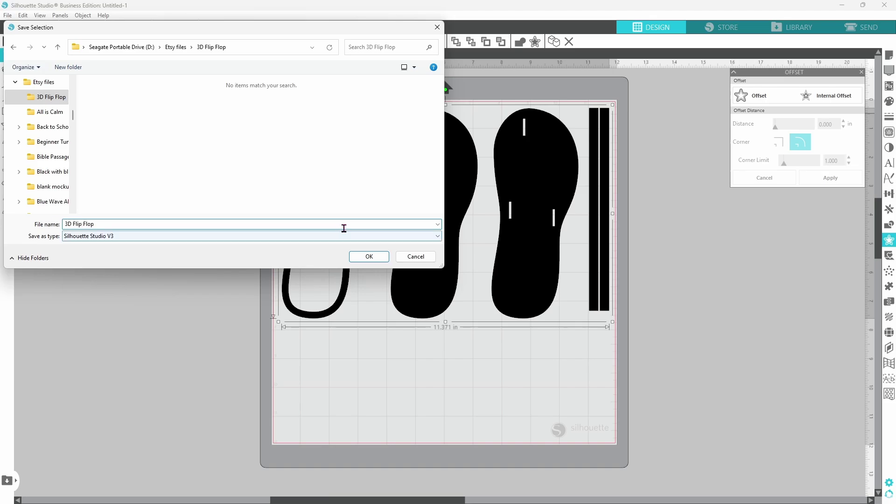
click(438, 239)
click(411, 260)
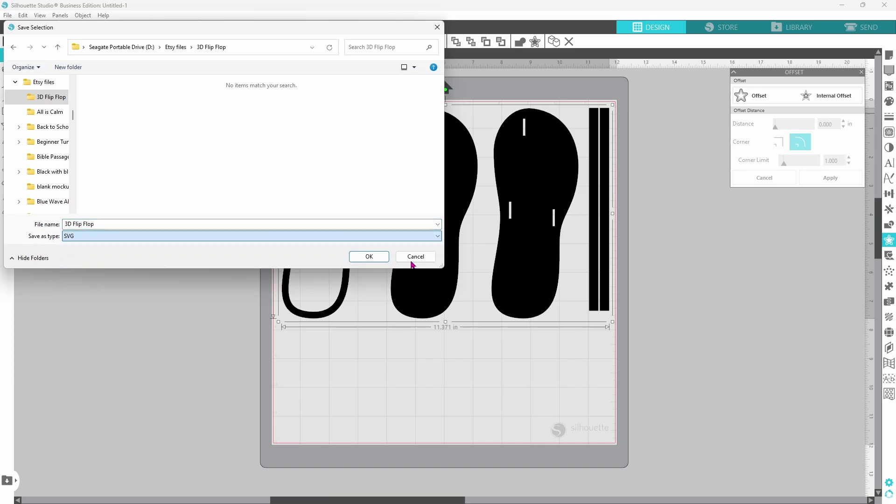
click(369, 257)
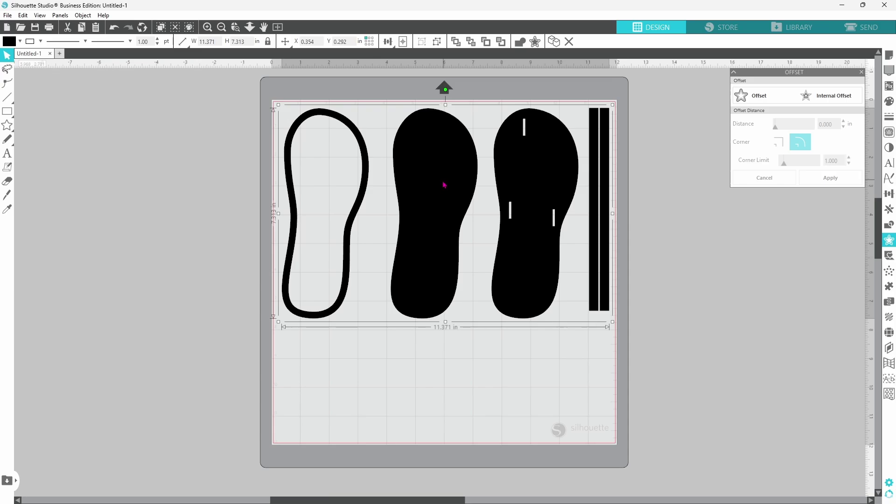
Move the original group off the mat and merge in the saved 3D Flip Flop SVG to check its cut lines
drag(444, 184, 49, 177)
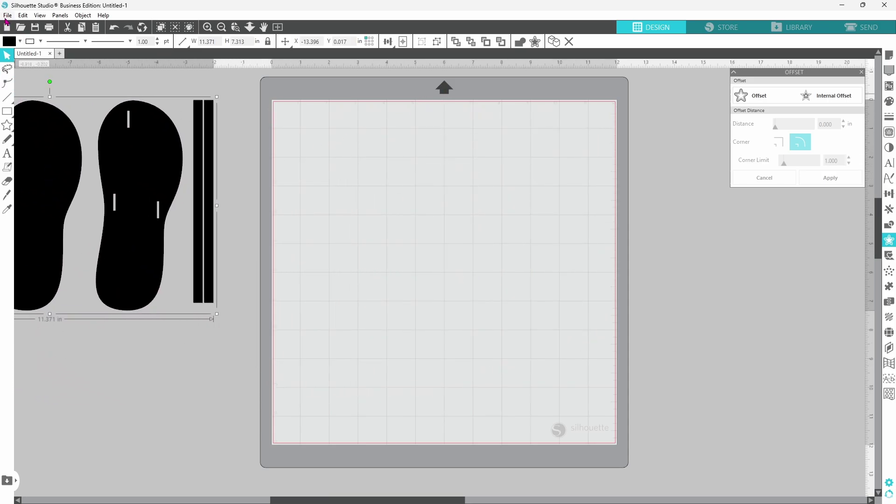
click(8, 15)
click(21, 77)
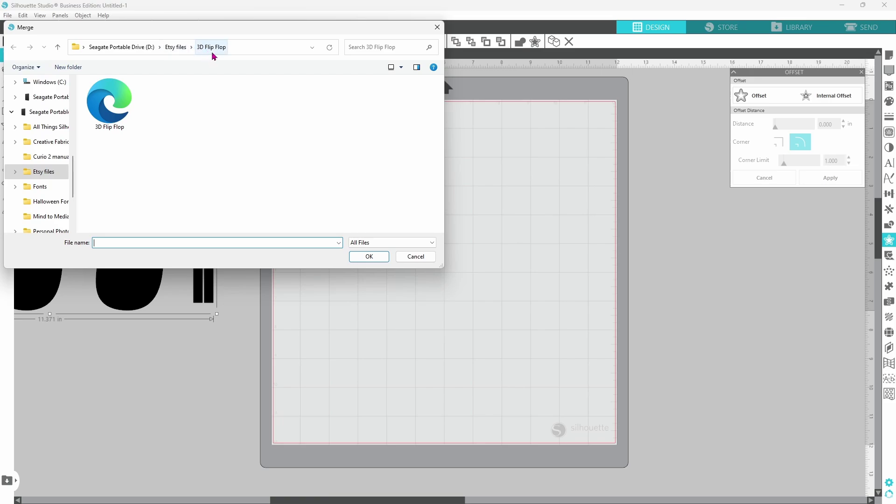
double_click(114, 97)
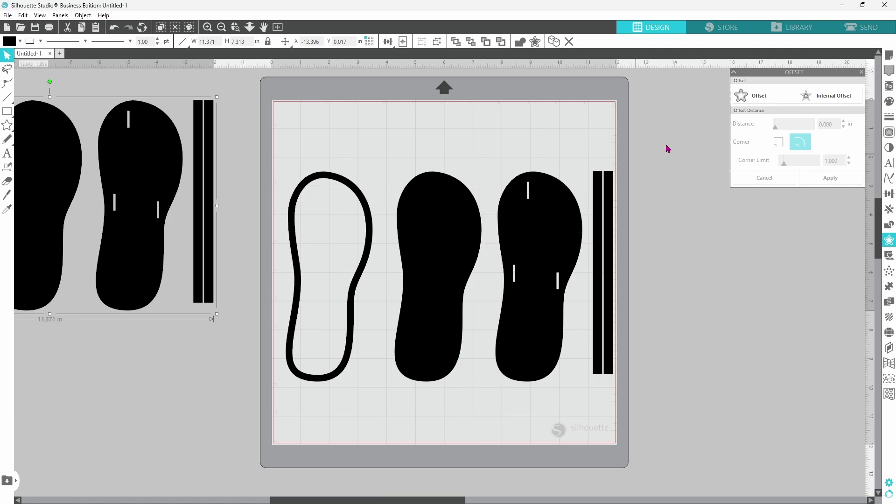
click(859, 32)
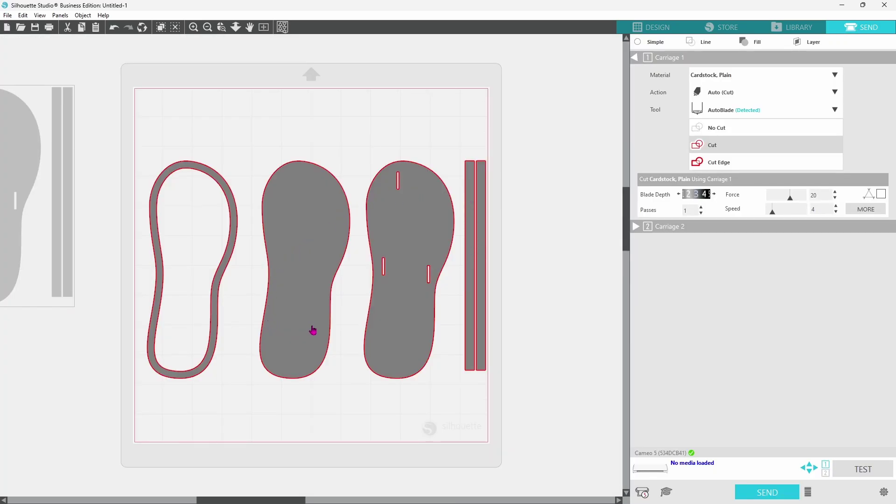
click(643, 32)
Delete the merged SVG copy and move the original flip-flop group back onto the cutting mat
right_click(546, 226)
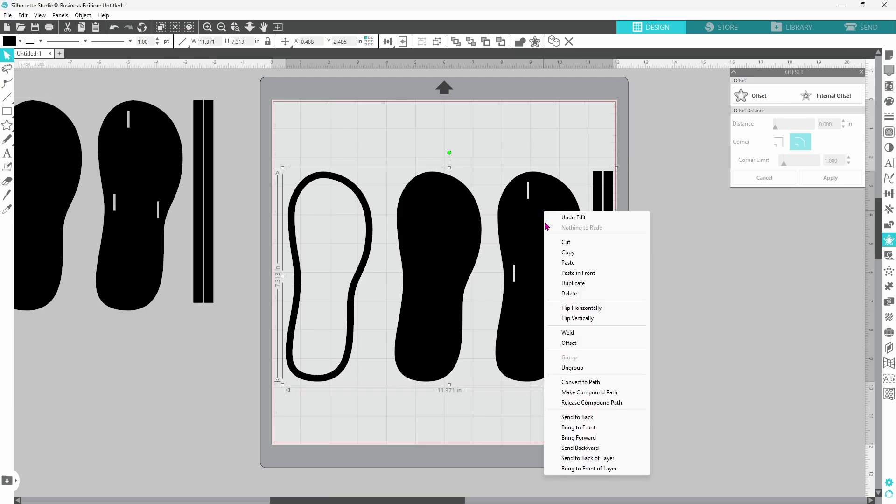
click(557, 294)
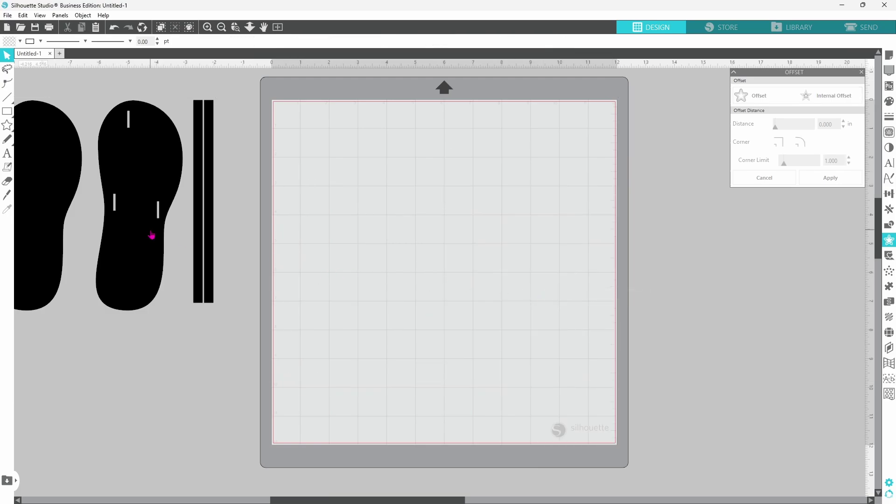
drag(148, 234, 544, 248)
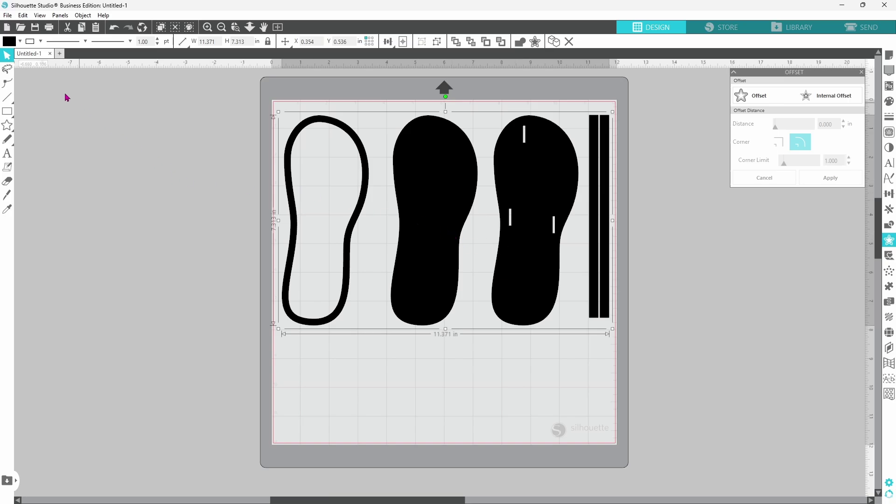
Save the selected flip-flop group to the hard drive as a PNG named "3D Flip Flop" in the 3D Flip Flop folder
click(8, 16)
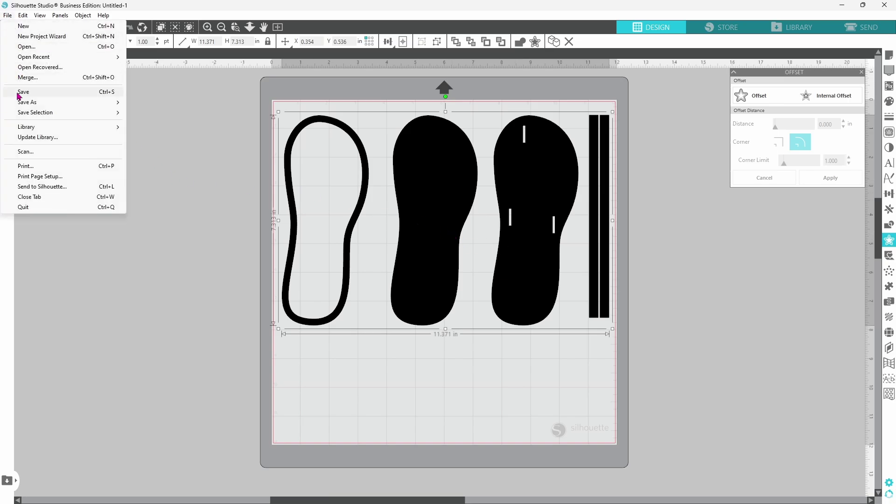
mouse_move(24, 115)
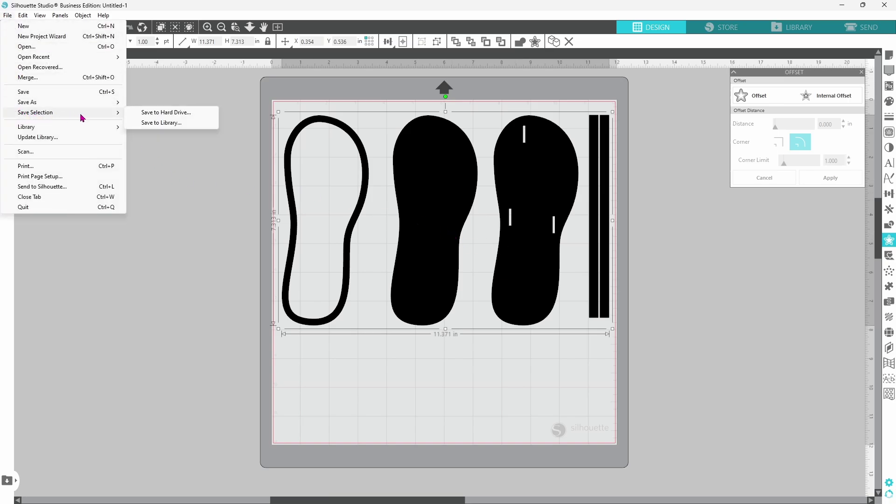
click(146, 114)
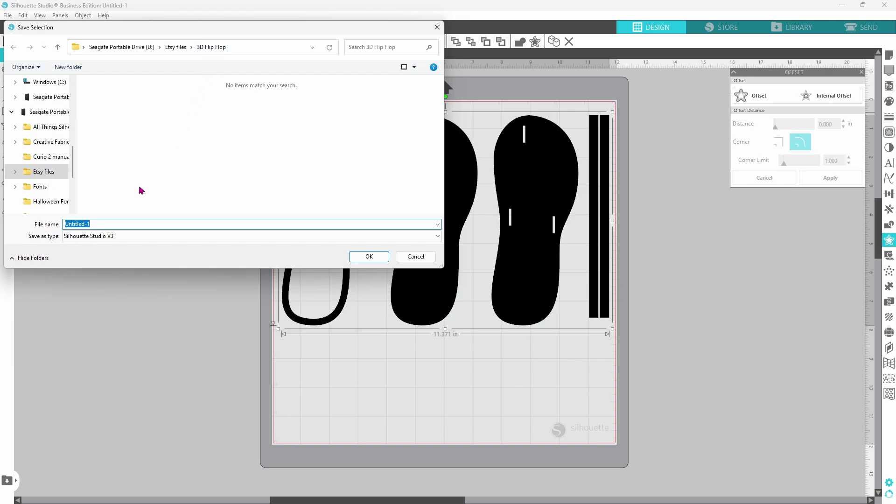
text(3D Flip Flop)
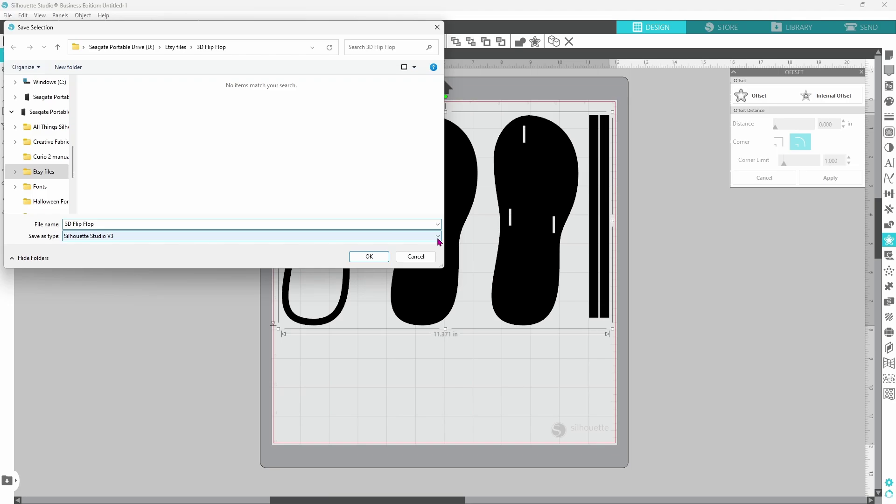
click(438, 236)
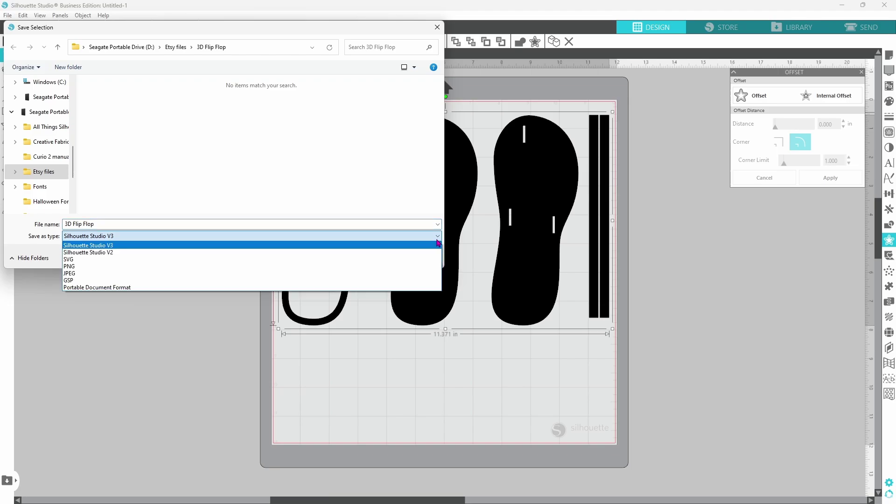
click(429, 270)
click(387, 263)
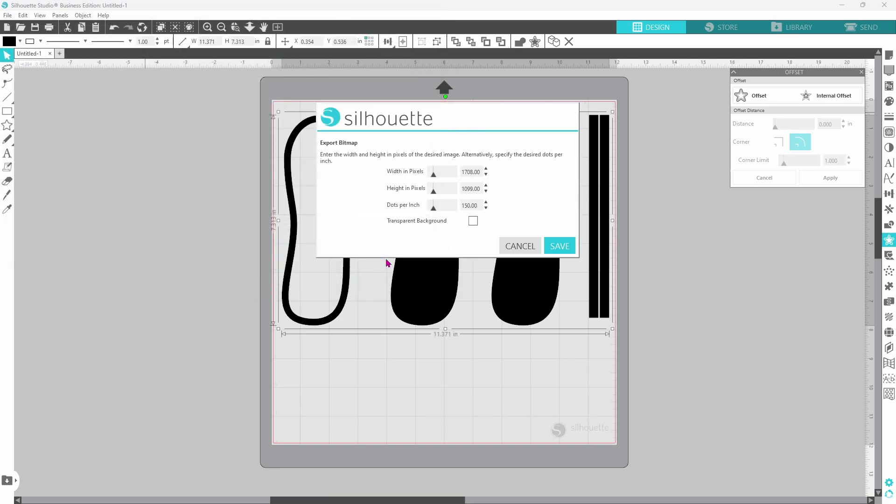
Change the bitmap export's dots per inch, enable the transparent background and save the image
double_click(477, 205)
text(3)
click(474, 226)
click(565, 252)
Move the original flip-flop group off the mat and merge in the saved 3D Flip Flop PNG to check its cut lines
drag(562, 252, 176, 248)
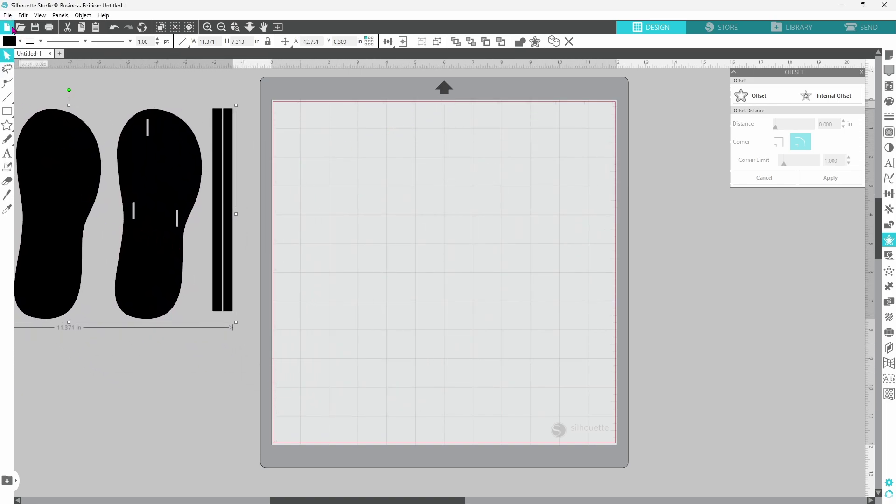
click(7, 16)
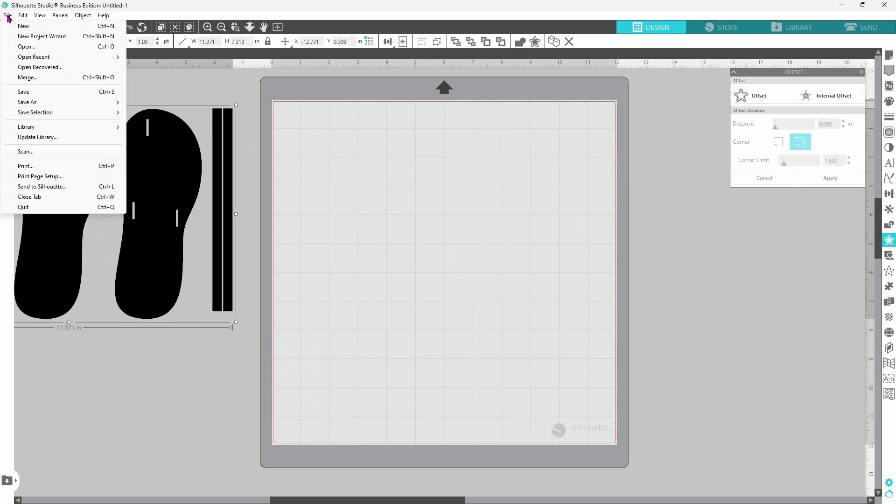
click(25, 78)
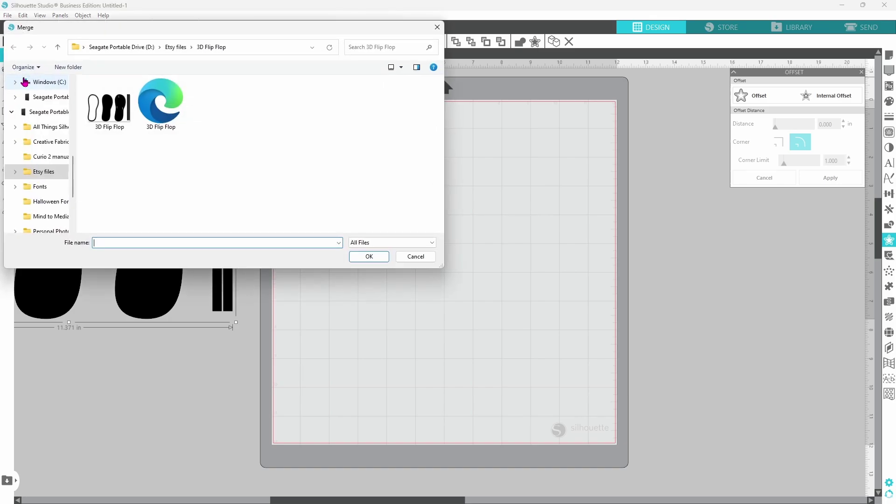
double_click(110, 113)
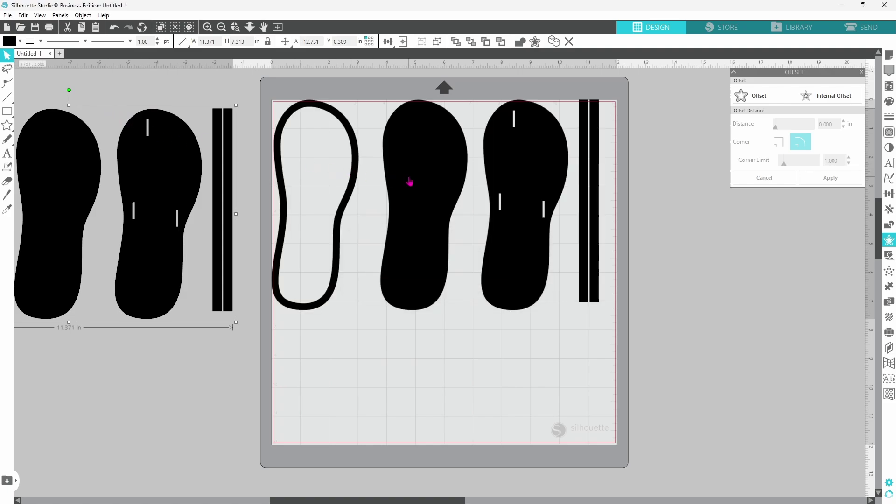
drag(410, 182, 417, 205)
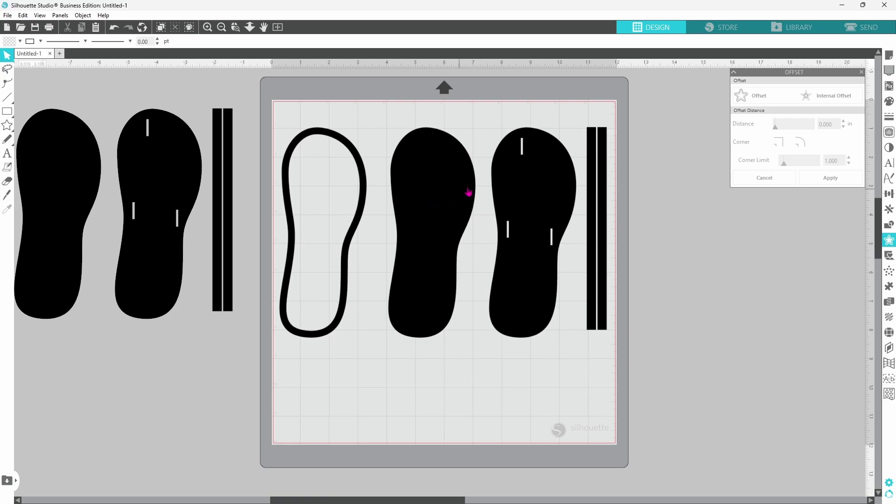
click(874, 30)
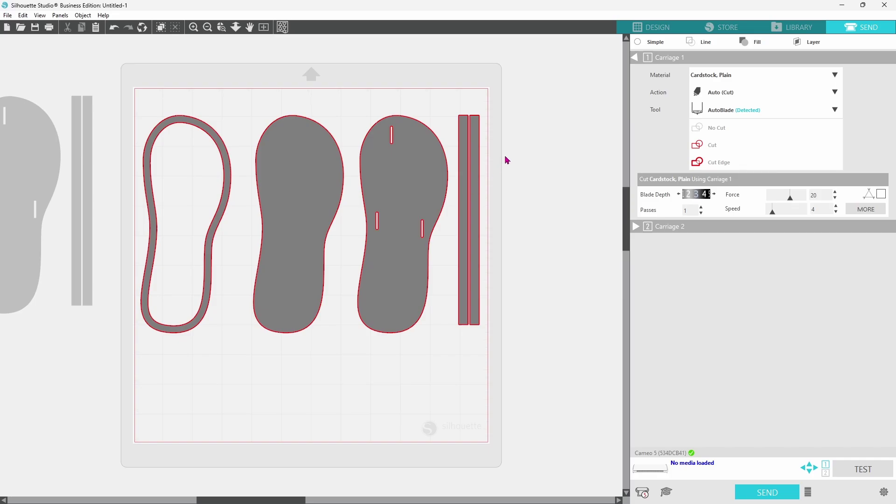
click(628, 29)
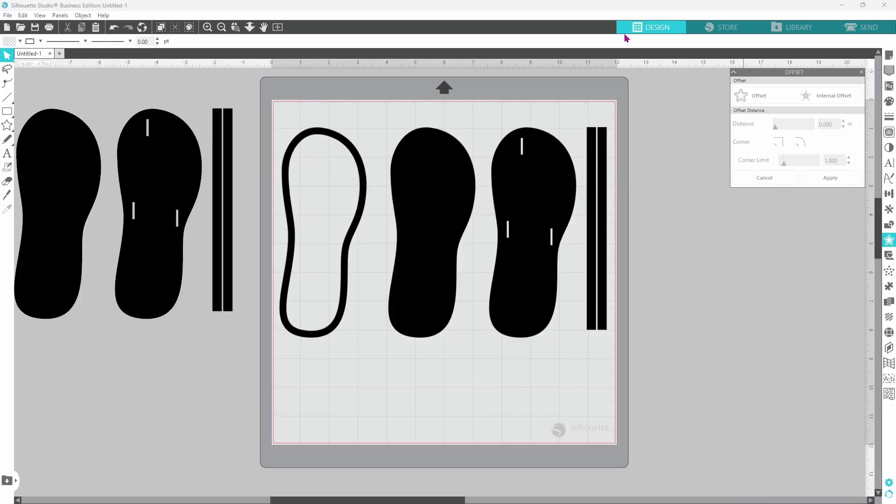
Delete the merged PNG copy and return the original flip-flop group to the cutting mat
right_click(516, 191)
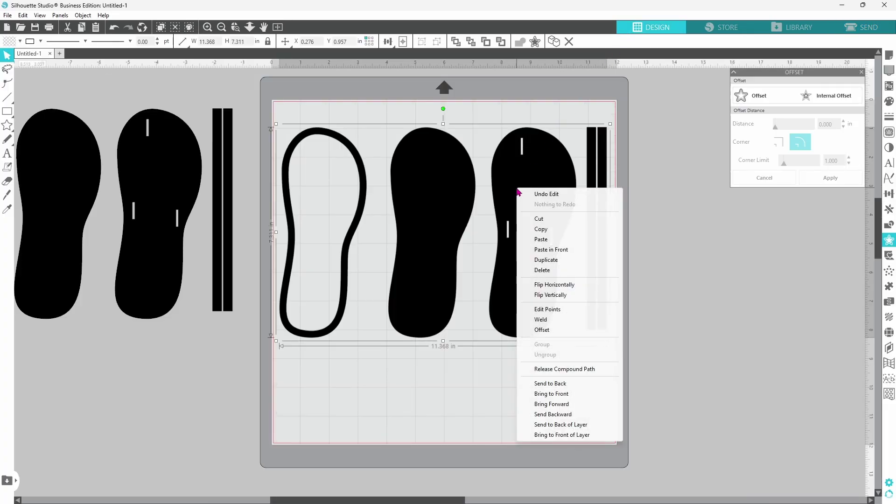
click(541, 271)
drag(164, 295, 540, 314)
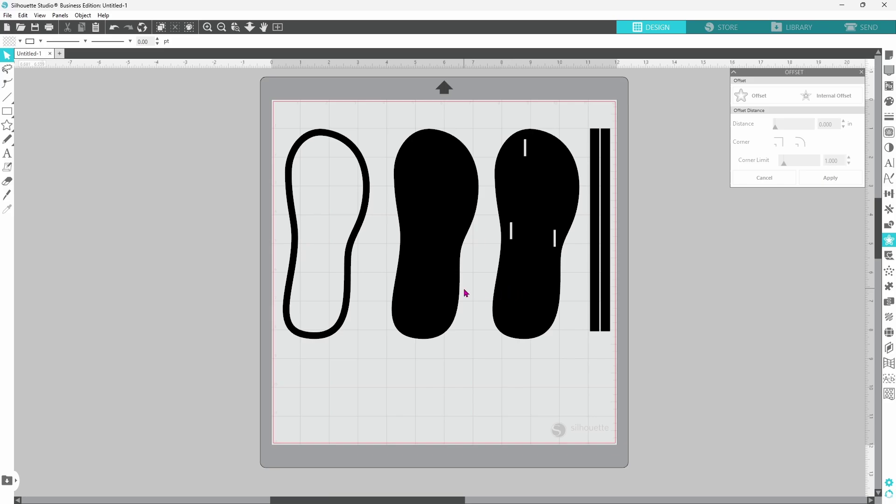
click(7, 15)
mouse_move(29, 116)
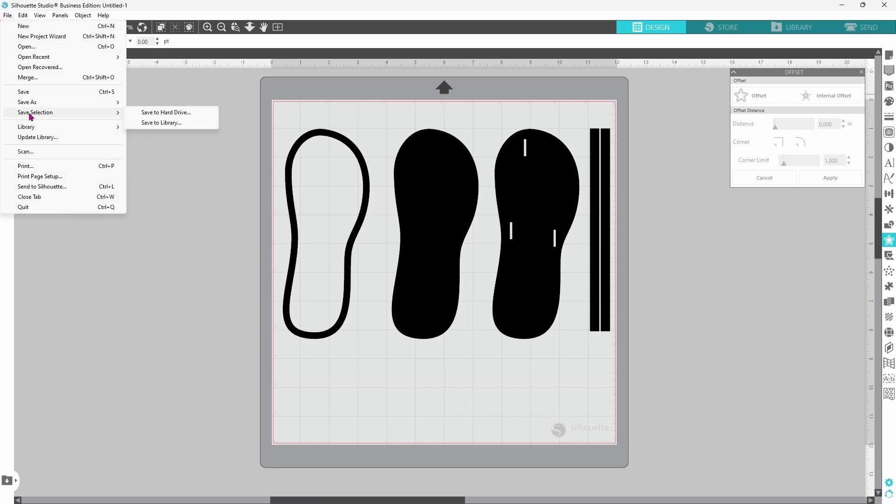
click(154, 113)
click(436, 236)
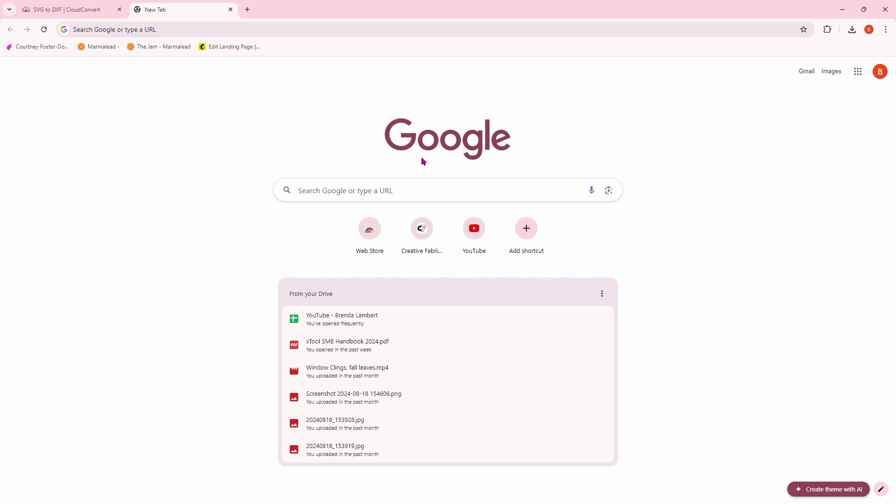
In Chrome, search Google for "svg to dfx" and open CloudConvert's SVG to DXF Converter
click(168, 29)
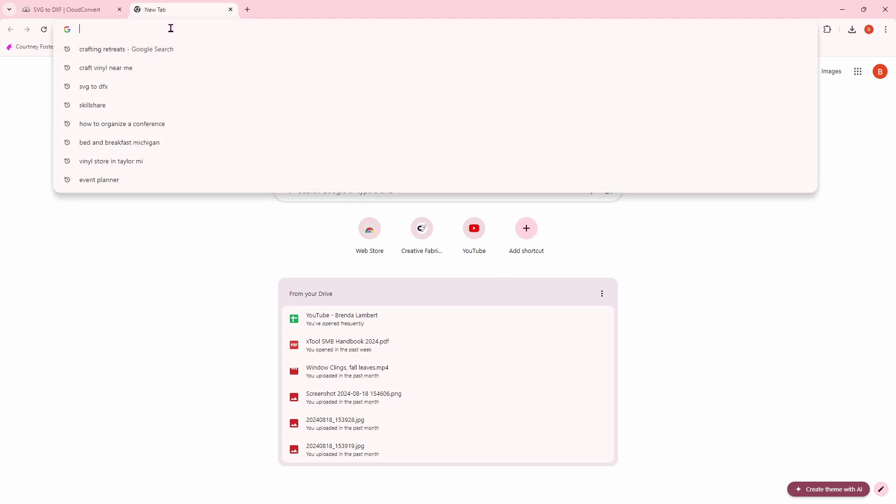
click(102, 93)
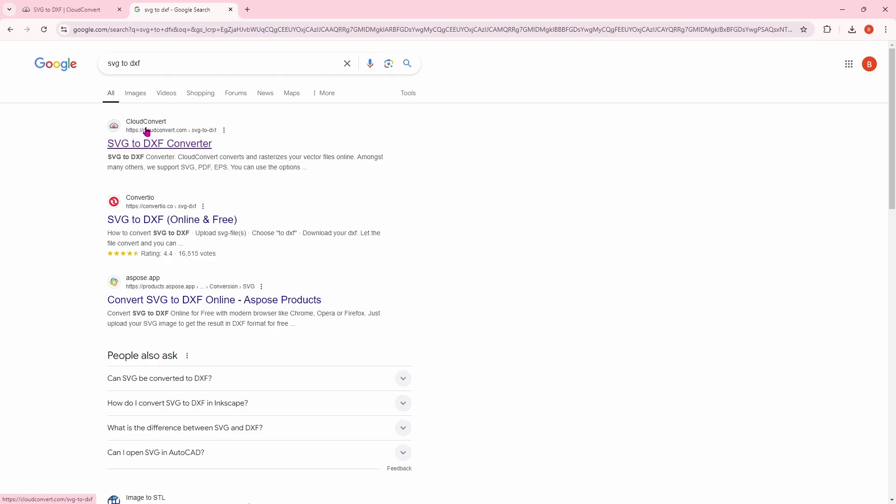
click(144, 145)
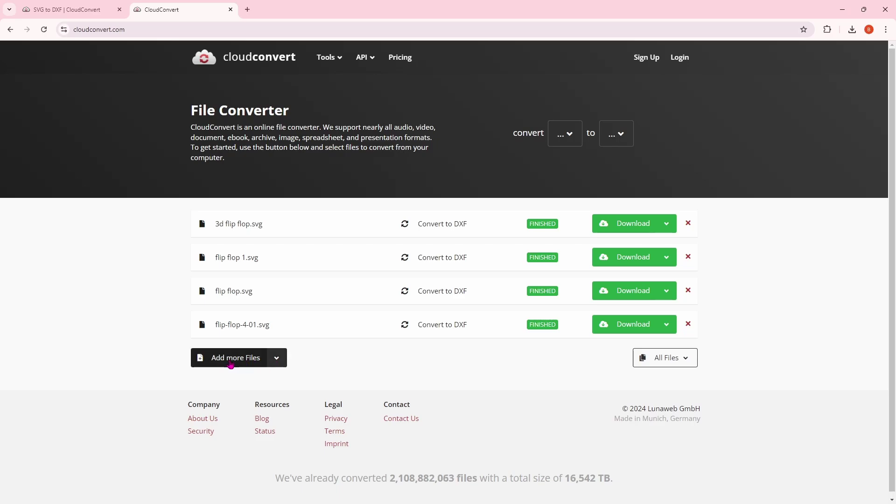
Add the SVG from the 3D Flip Flop folder to the converter and set its output format to DXF
click(252, 364)
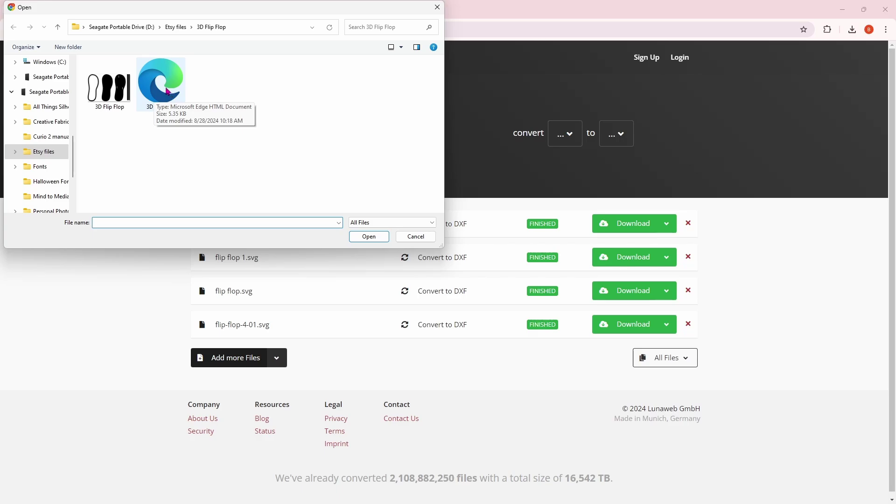
double_click(168, 92)
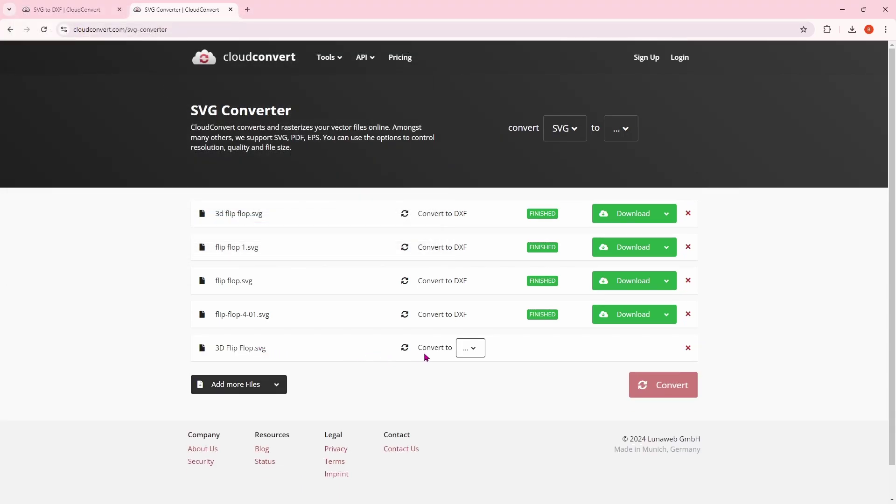
click(470, 349)
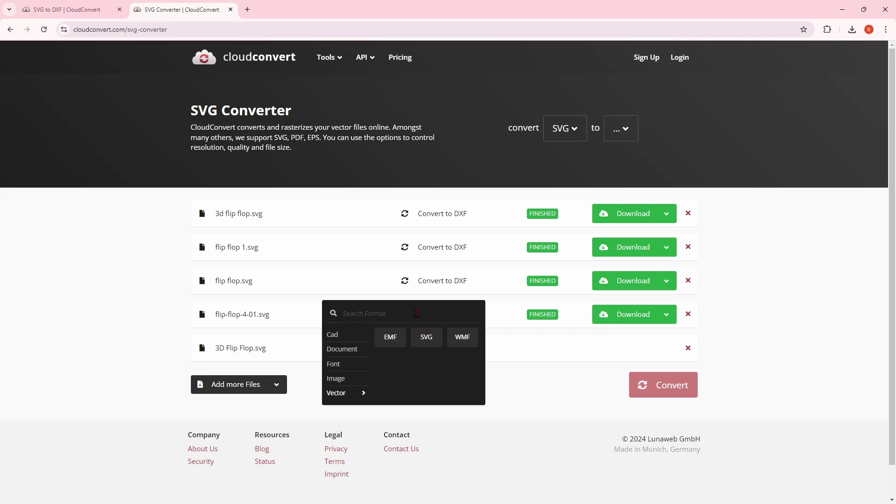
text(dxf)
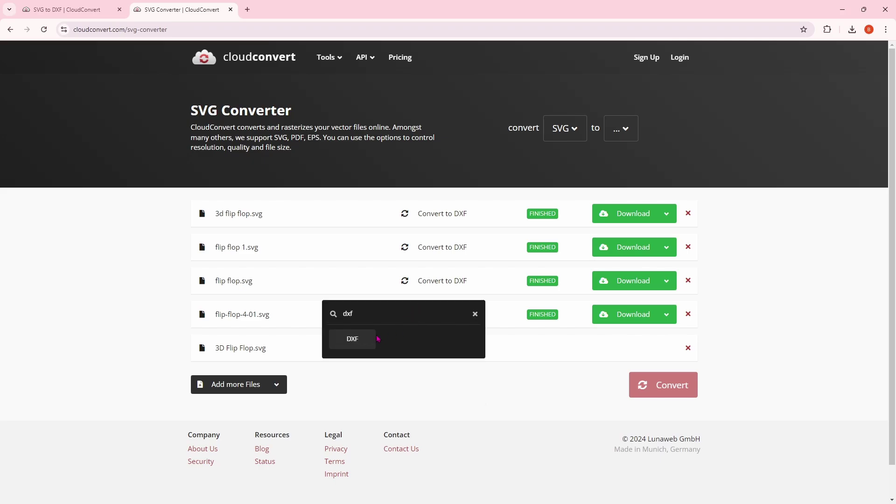
click(362, 346)
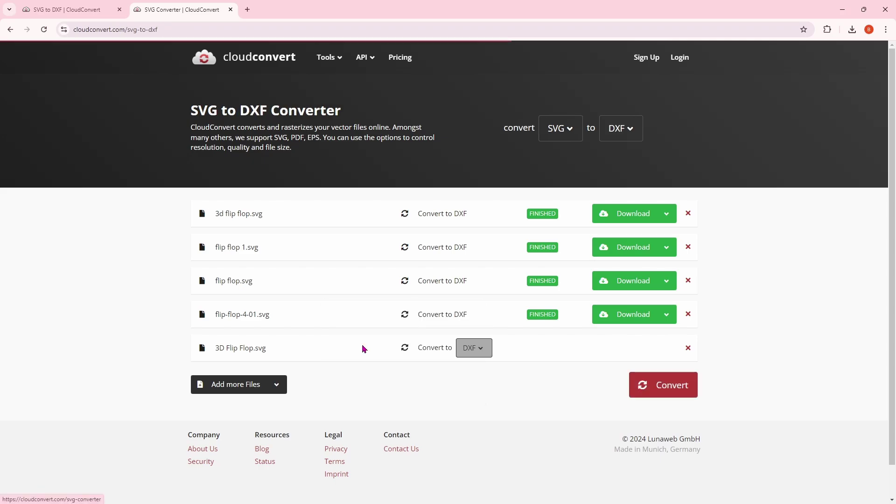
Convert the added 3D Flip Flop.svg and download the resulting DXF file
click(665, 392)
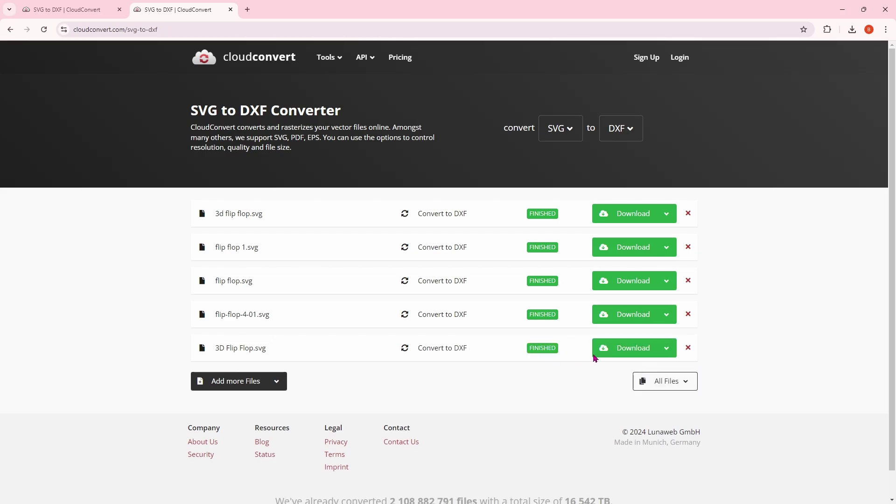
click(629, 354)
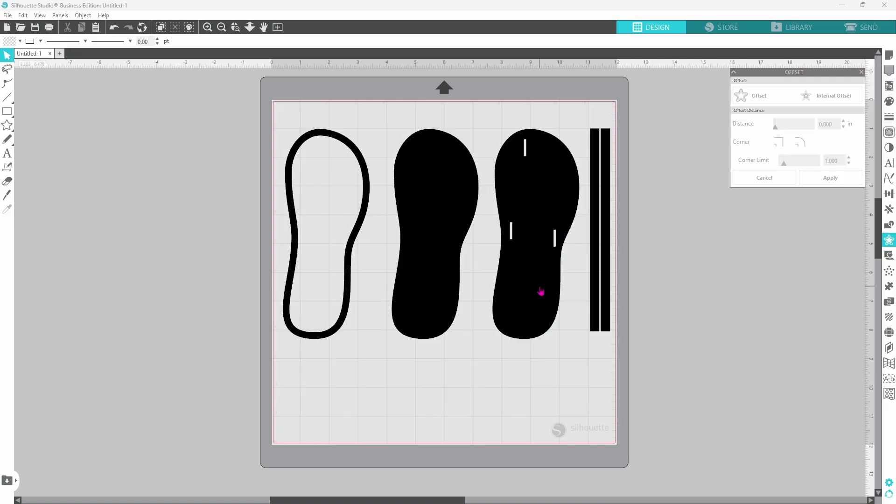
In Silhouette Studio, move the original group off the mat and merge in "3D Flip Flop (1).dxf" from Downloads to check its cut lines
drag(540, 291, 148, 270)
click(8, 15)
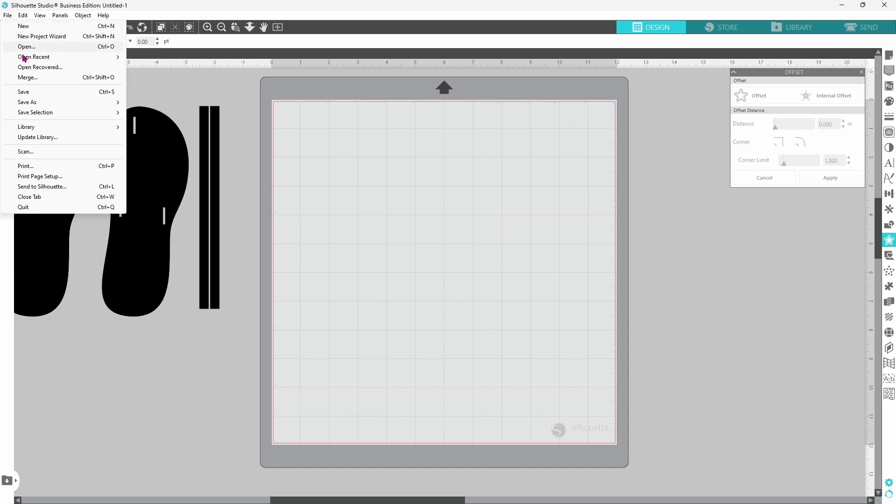
click(26, 77)
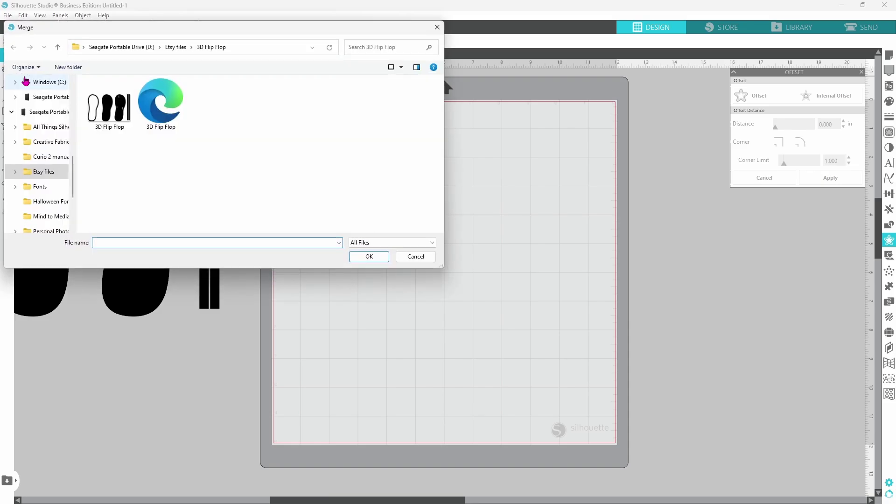
scroll(74, 175, up, 8)
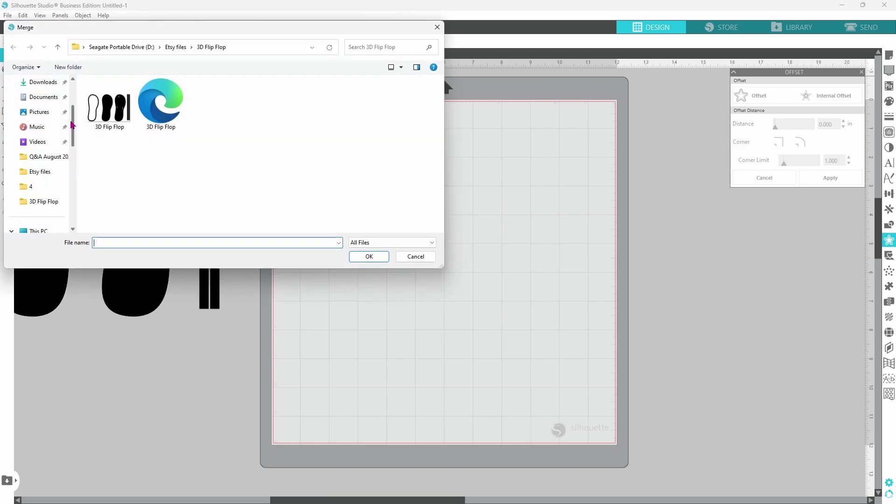
click(54, 147)
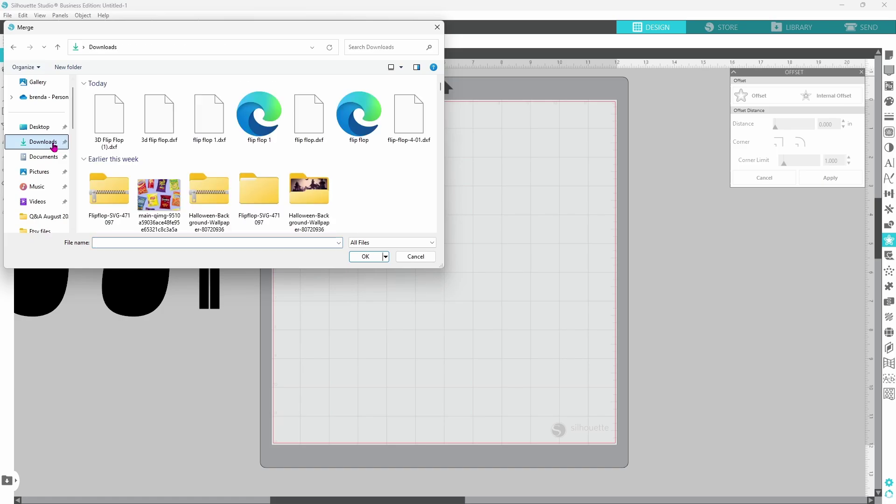
double_click(110, 117)
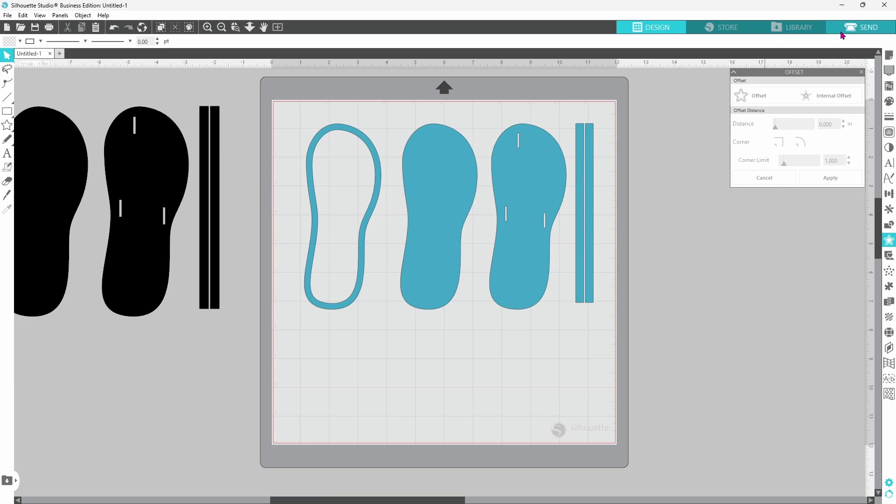
click(855, 32)
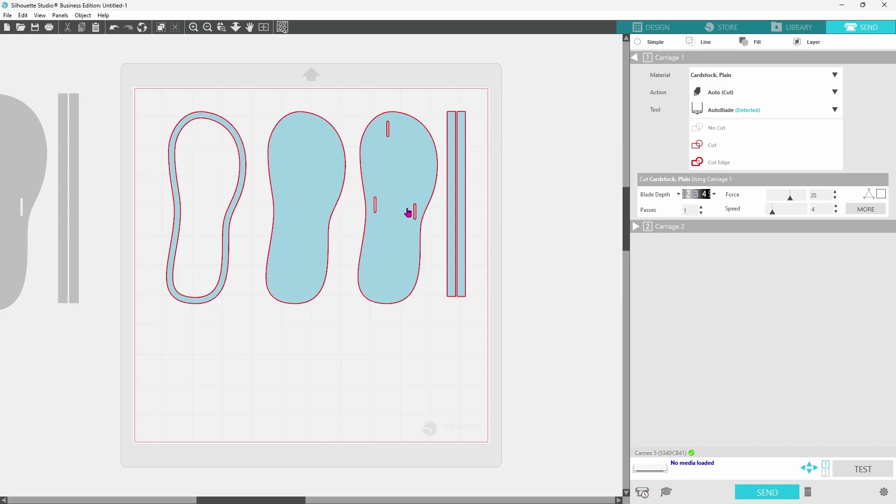
click(650, 27)
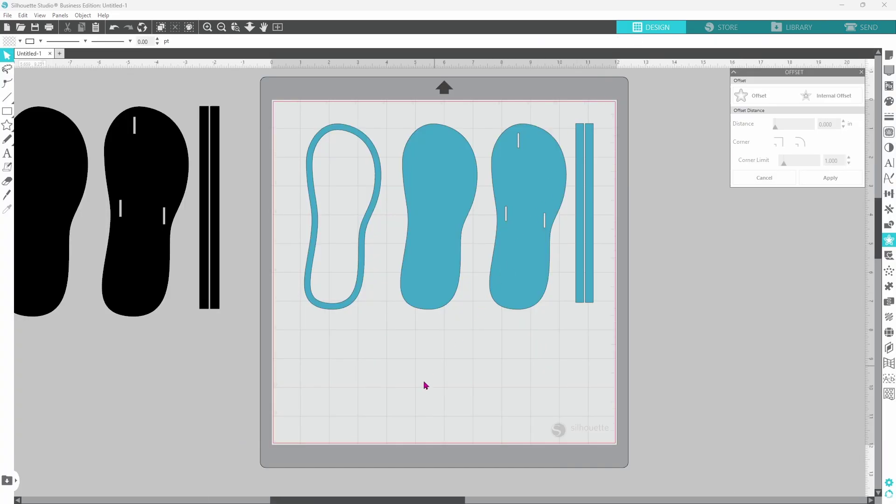
In File Explorer, copy "3D Flip Flop (1).dxf" from Downloads into the 3D Flip Flop folder and open that folder
mouse_move(425, 502)
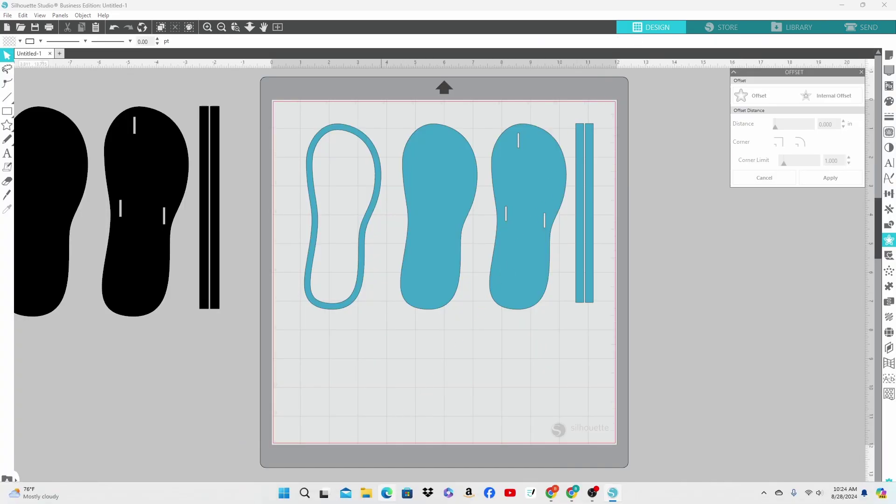
click(368, 497)
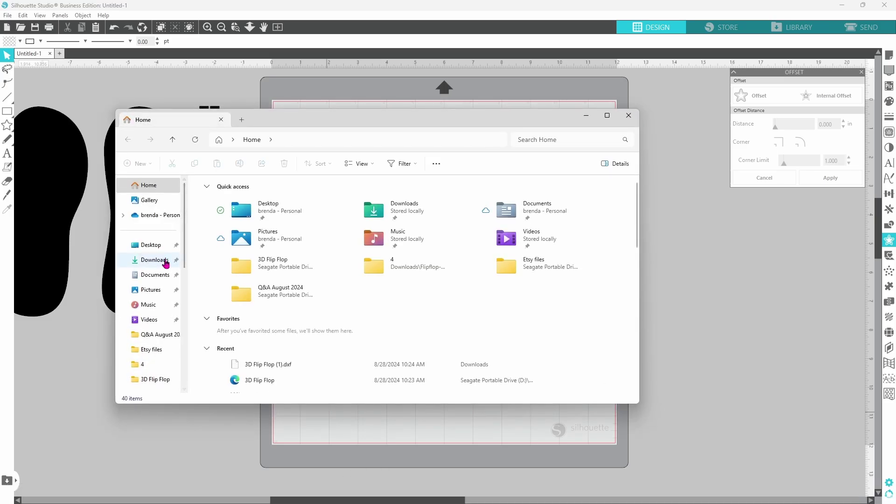
click(164, 261)
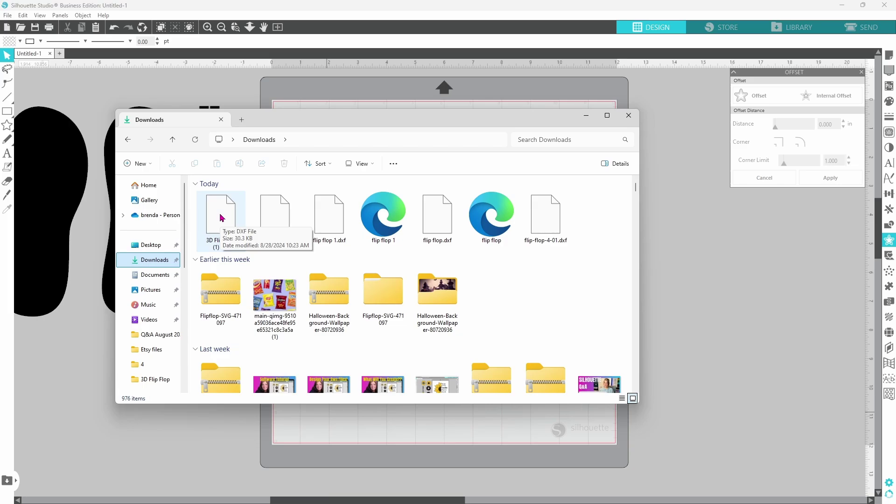
drag(222, 218, 148, 353)
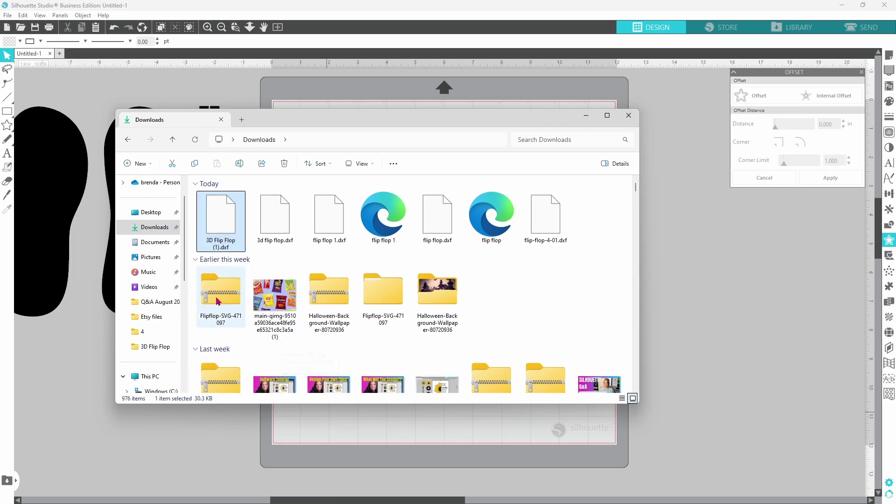
click(154, 351)
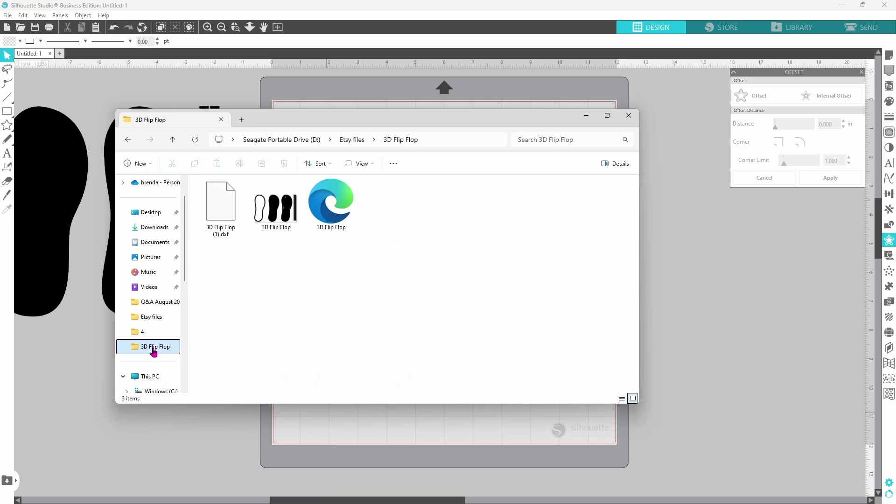